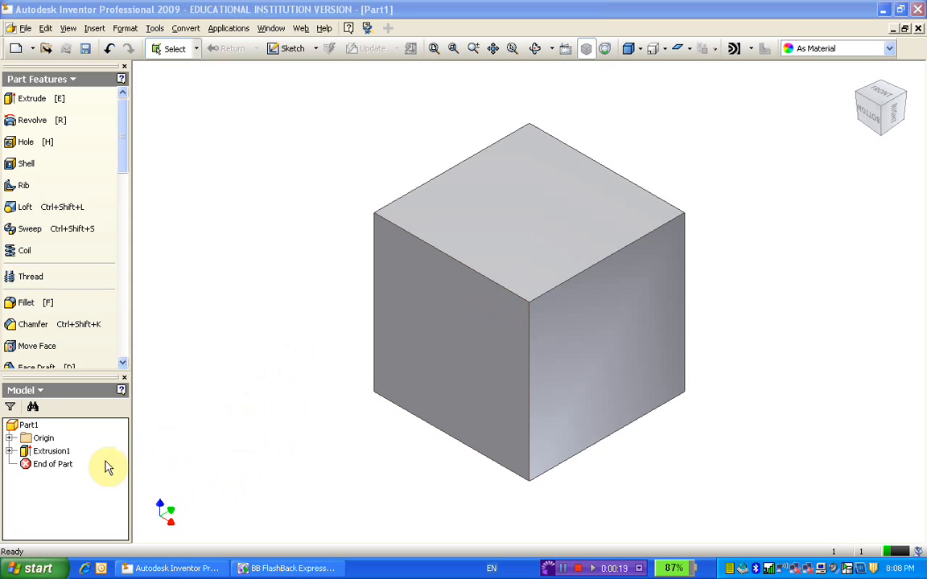
Step: Edit the cube's extrusion feature, trying a distance of 20 mm and then restoring it to 80 mm
click(47, 453)
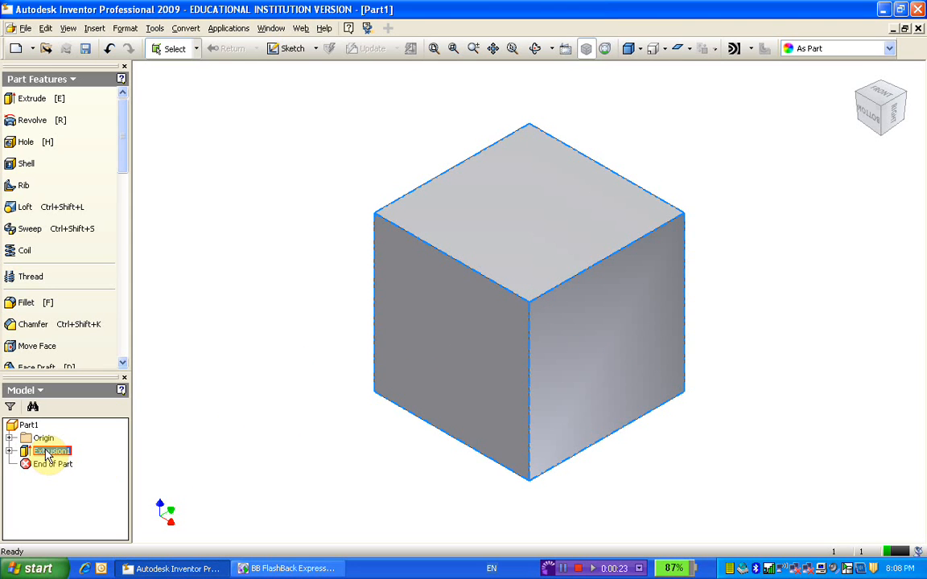
right_click(49, 456)
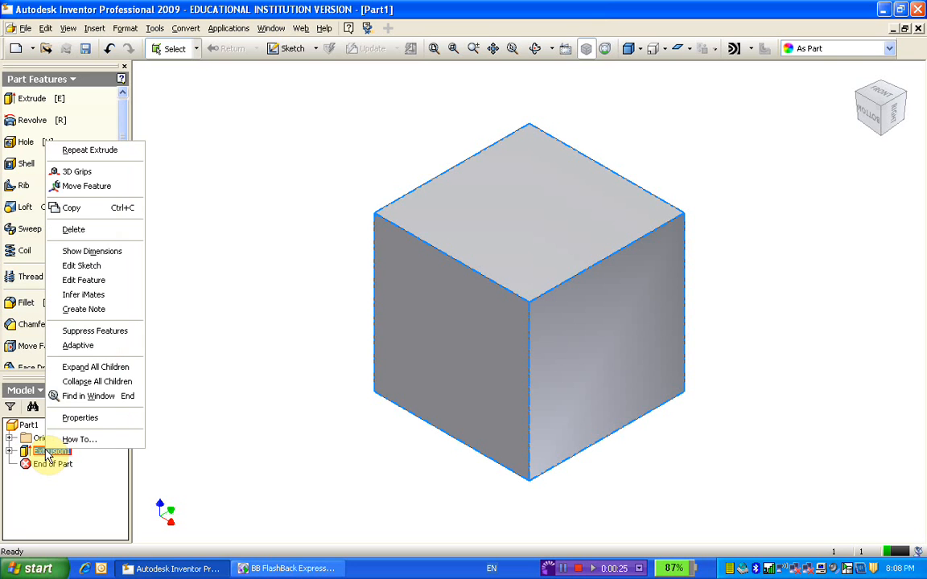
click(89, 284)
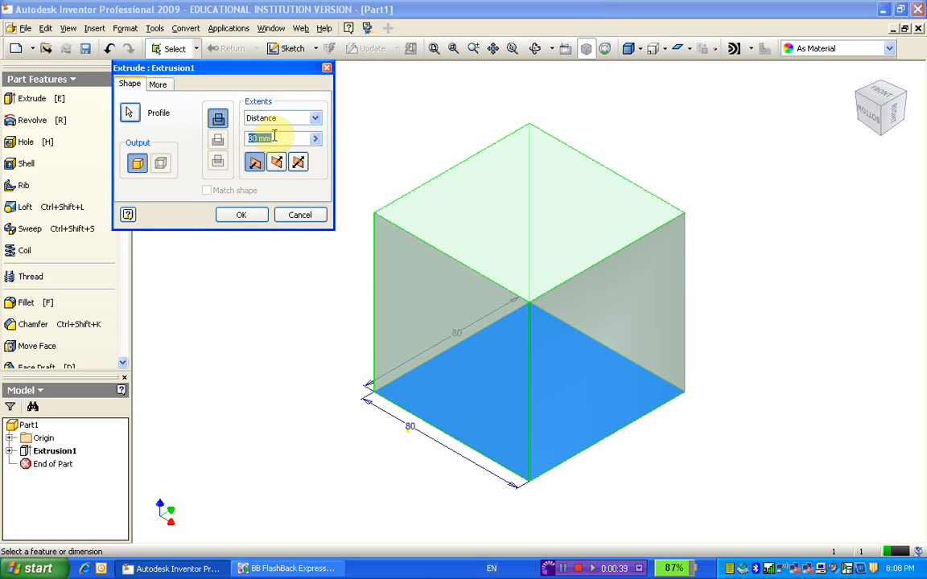
text(20)
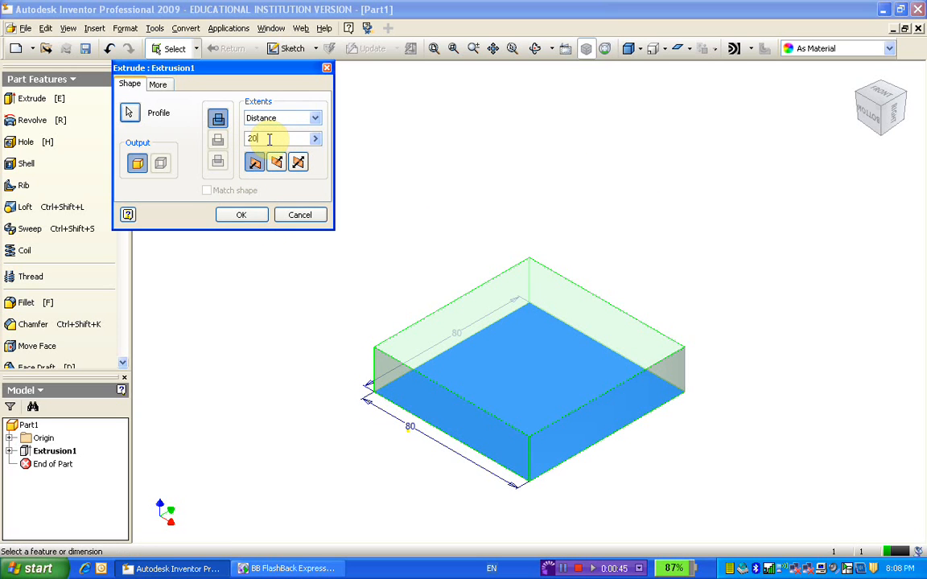
key(BackSpace)
key(BackSpace)
text(80)
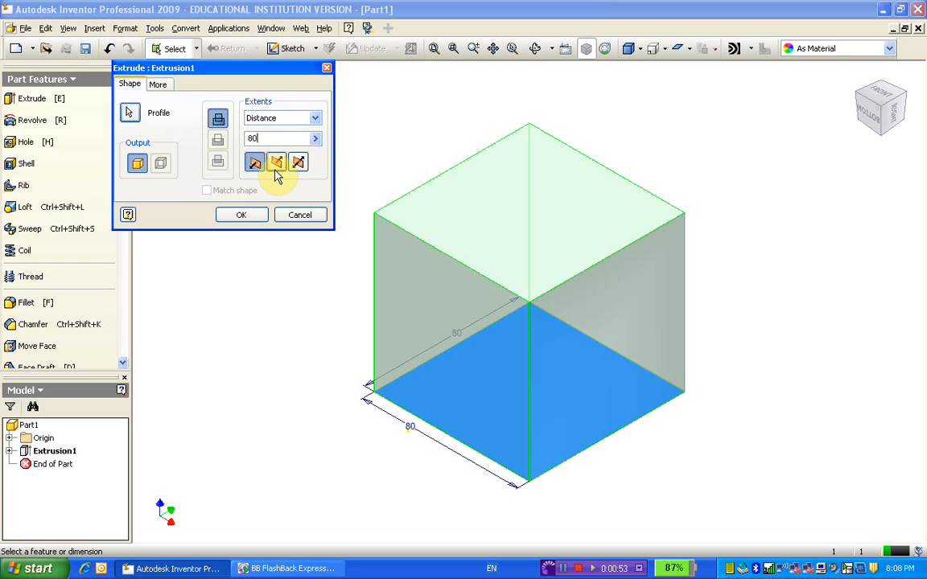
Step: Preview the extrusion in the opposite and symmetric directions, restore the original direction and accept the feature
click(277, 164)
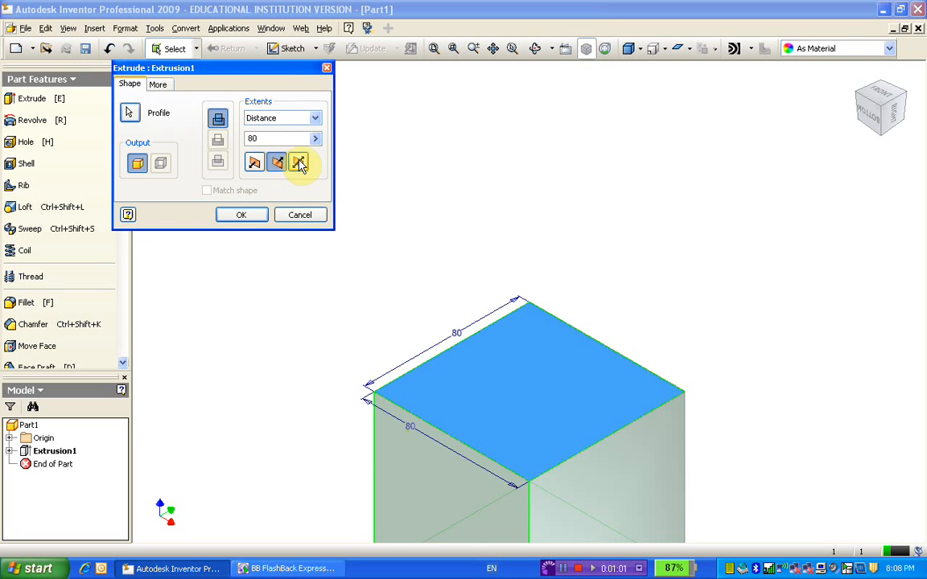
click(299, 164)
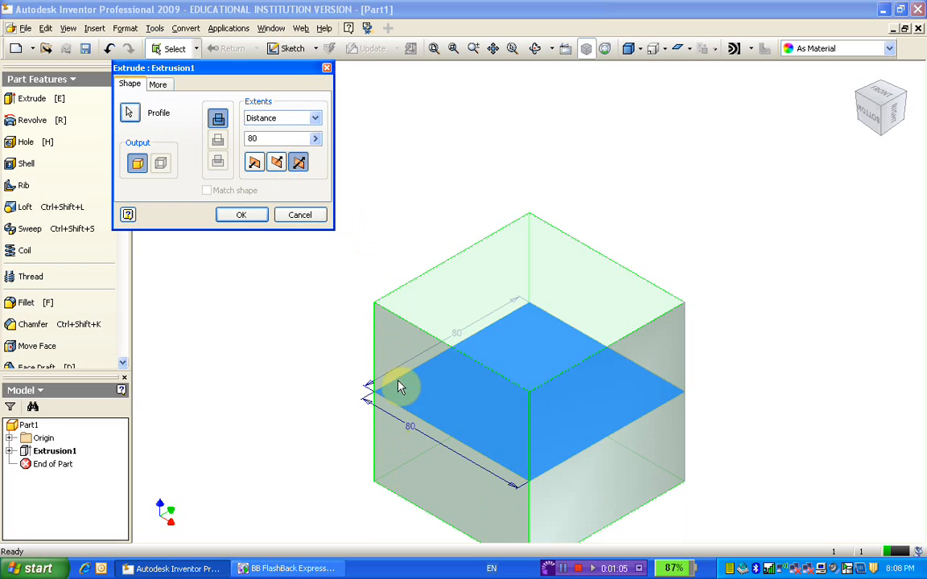
click(254, 163)
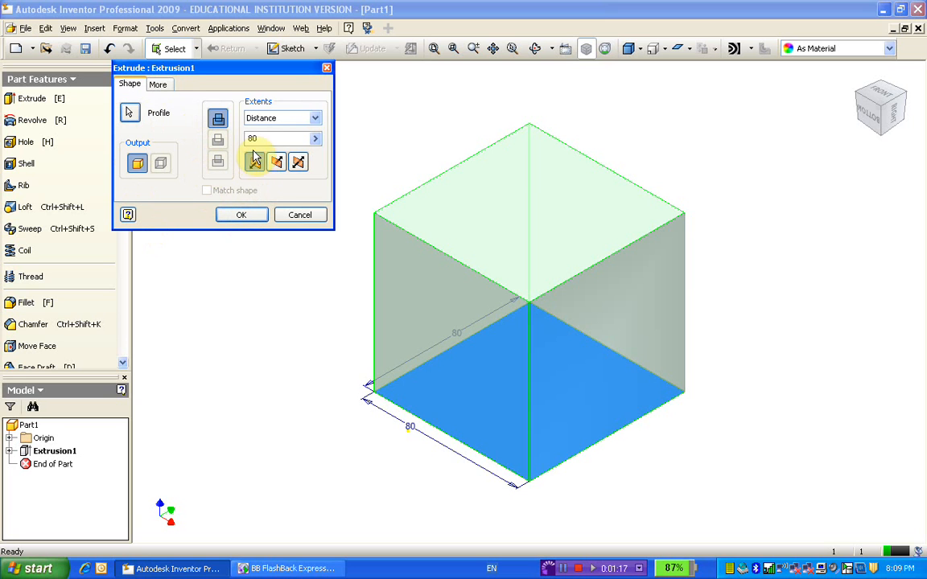
click(244, 217)
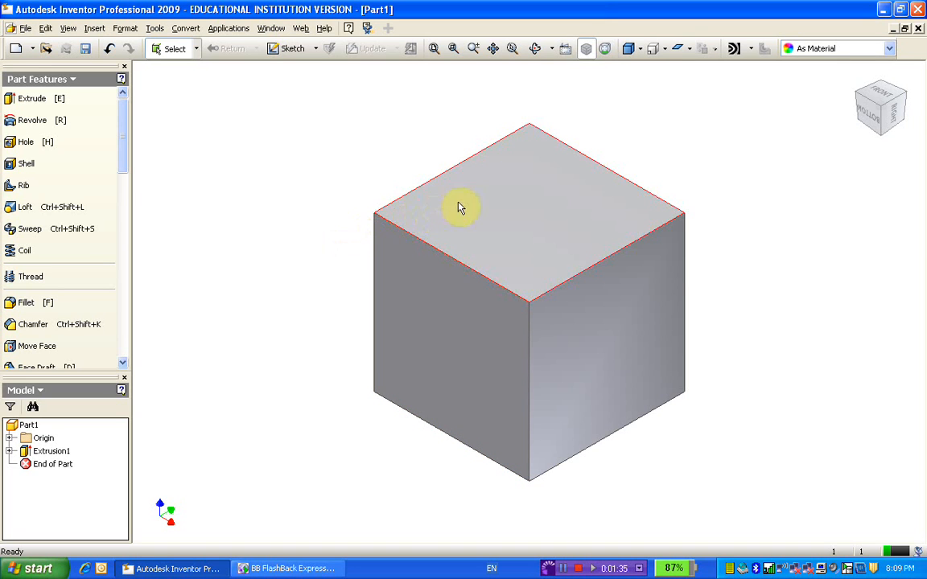
Step: Start a new sketch on the upper face of the cube
click(508, 204)
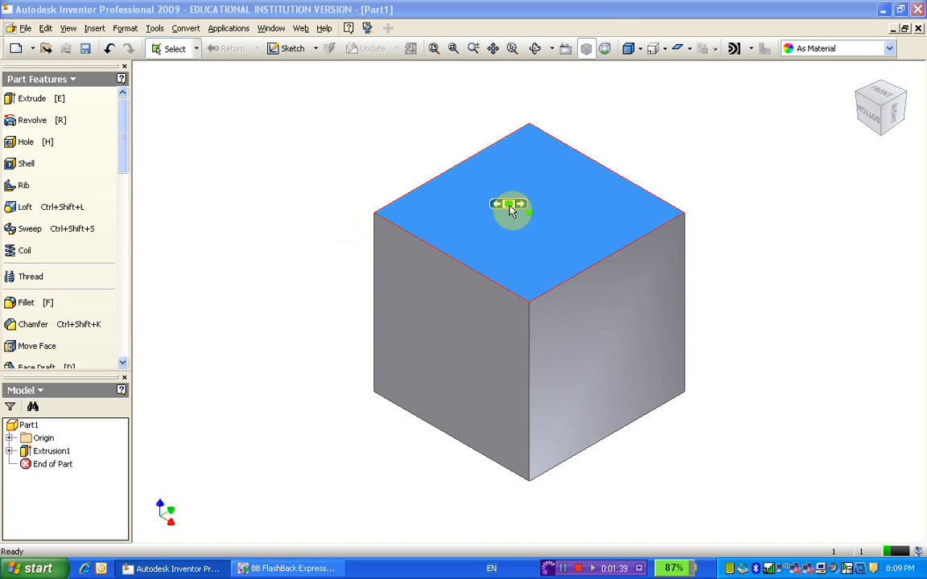
right_click(510, 211)
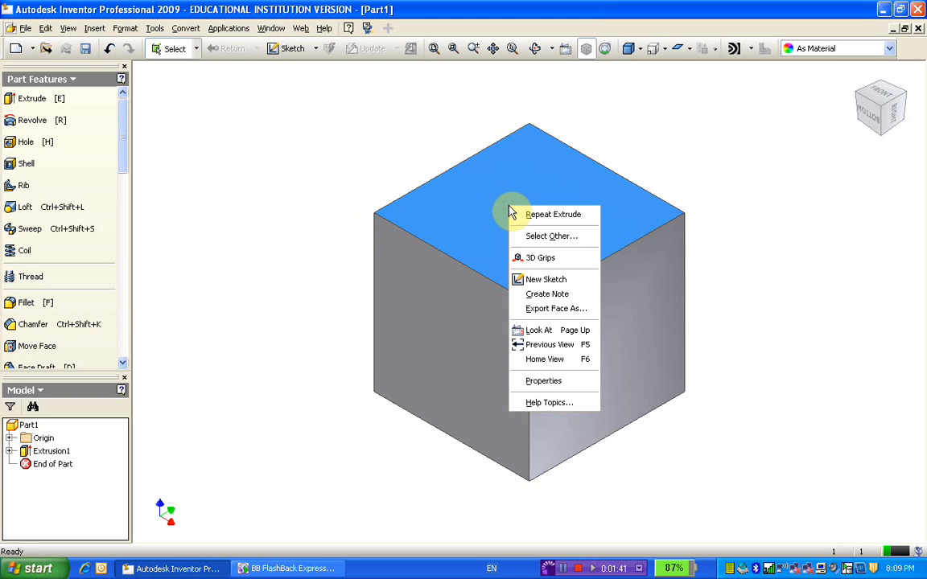
click(544, 282)
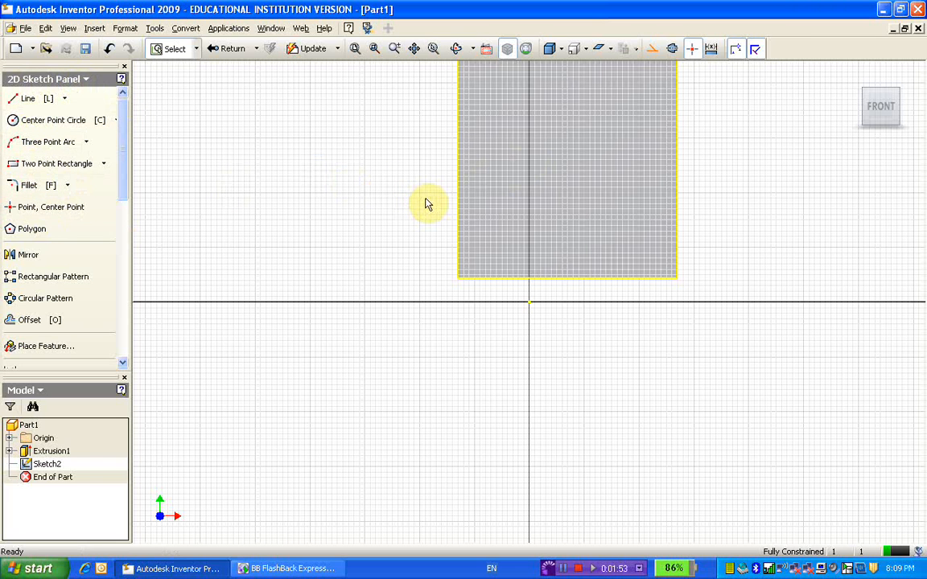
Step: Sketch a two-point rectangle about 41 mm wide and 40 mm high inside the square face outline
scroll(426, 157, down, 1)
scroll(427, 160, up, 2)
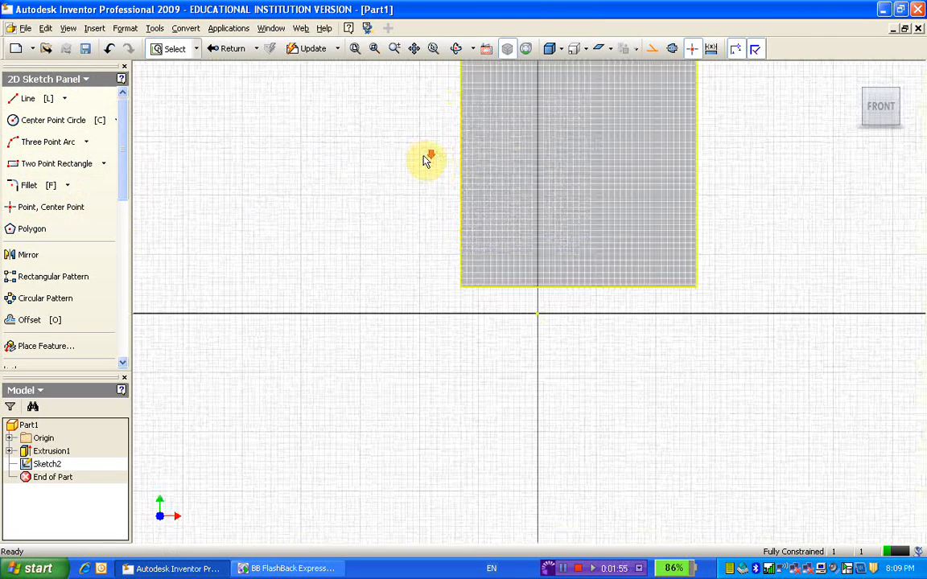
scroll(427, 158, down, 1)
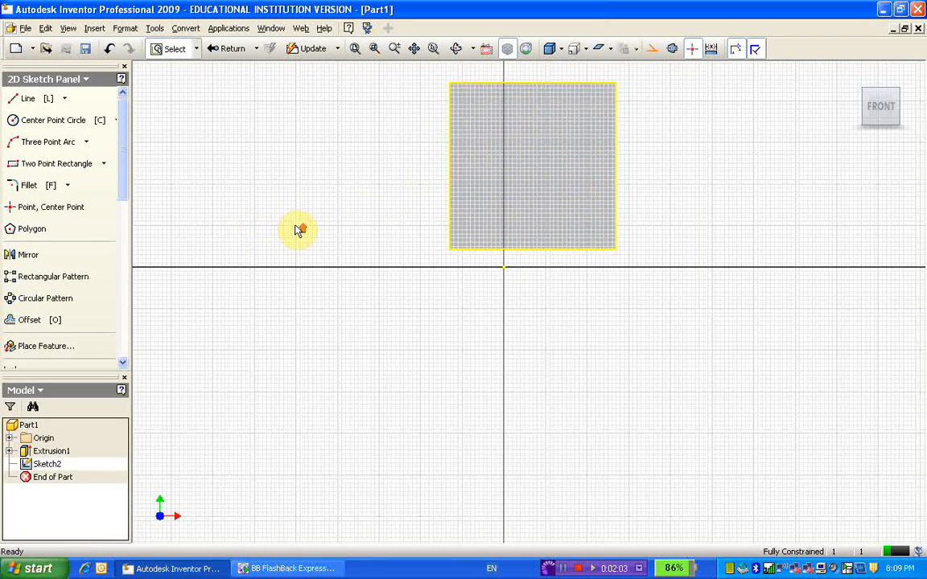
scroll(295, 231, down, 1)
scroll(295, 231, up, 2)
scroll(297, 231, down, 1)
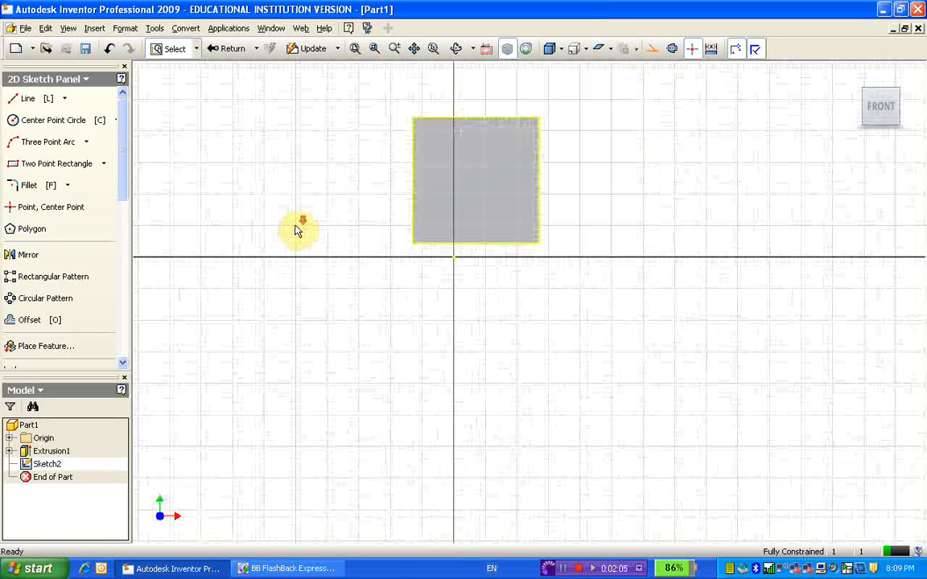
scroll(297, 231, up, 1)
scroll(297, 231, down, 1)
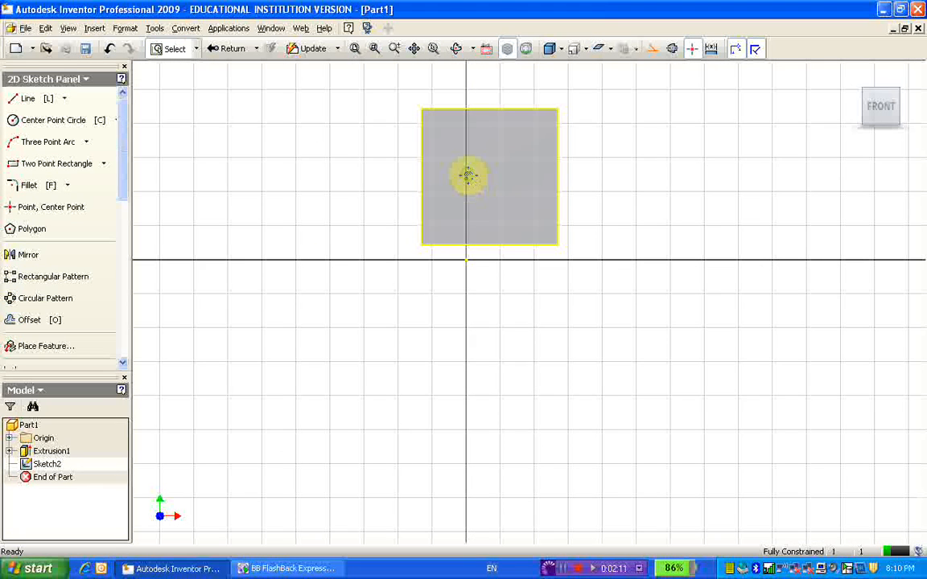
middle_drag(468, 176, 468, 291)
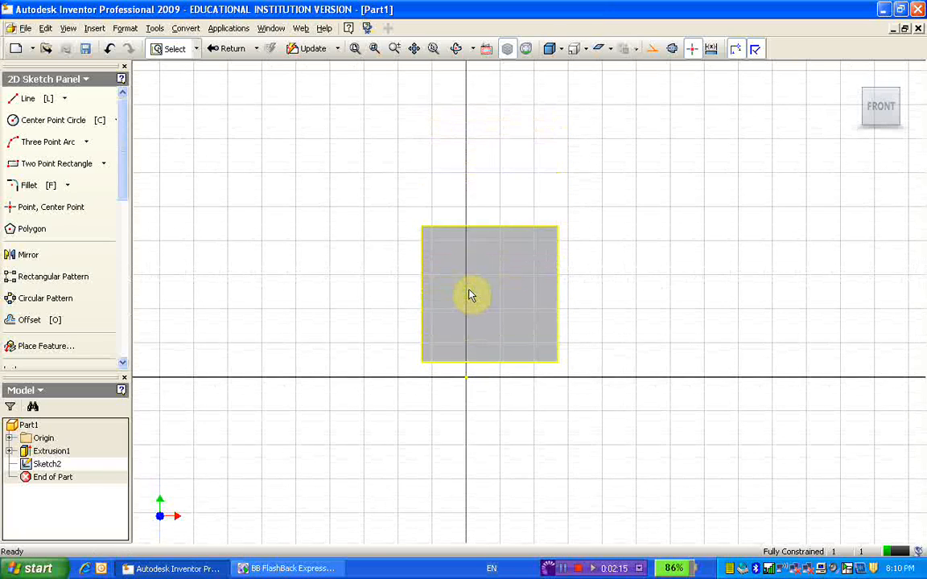
scroll(470, 290, up, 2)
scroll(469, 291, down, 3)
scroll(472, 295, down, 2)
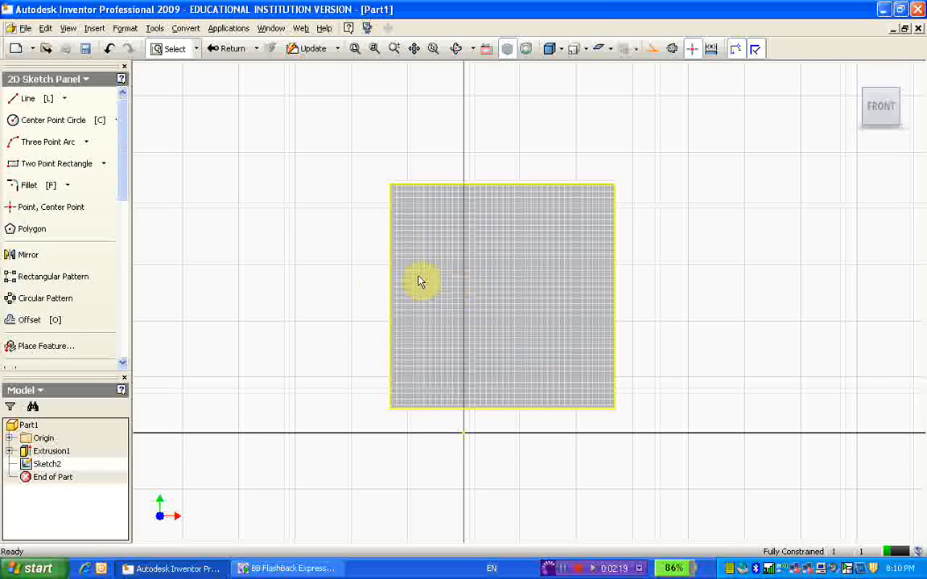
click(70, 165)
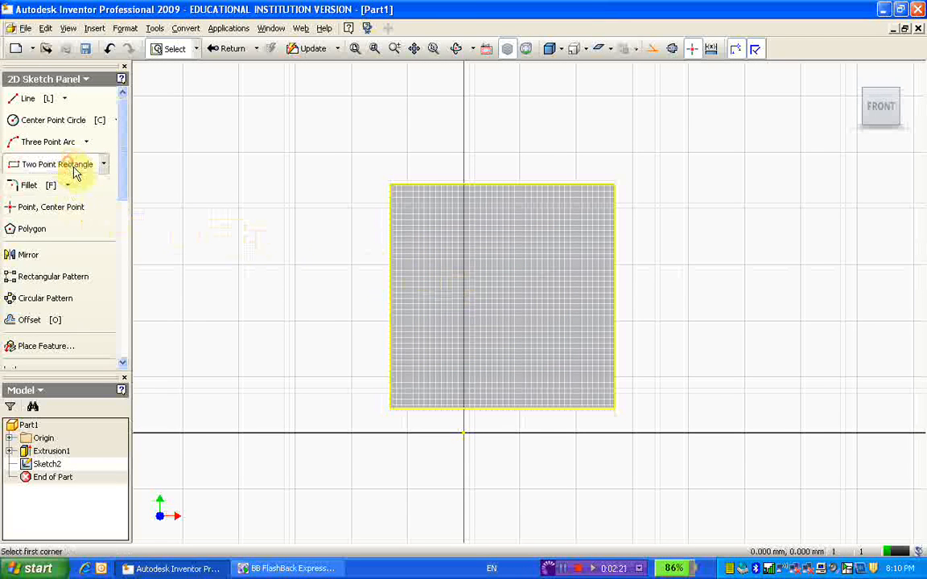
click(439, 243)
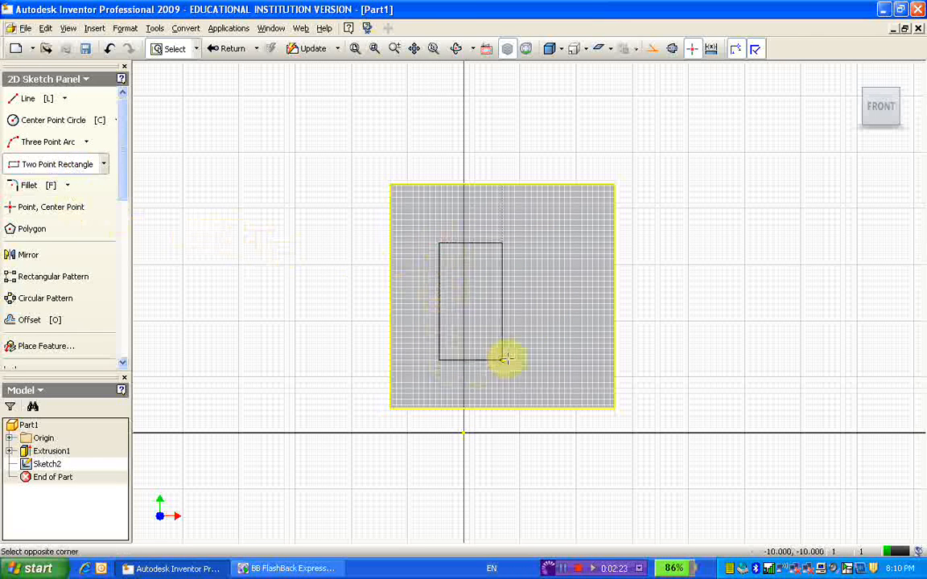
click(553, 355)
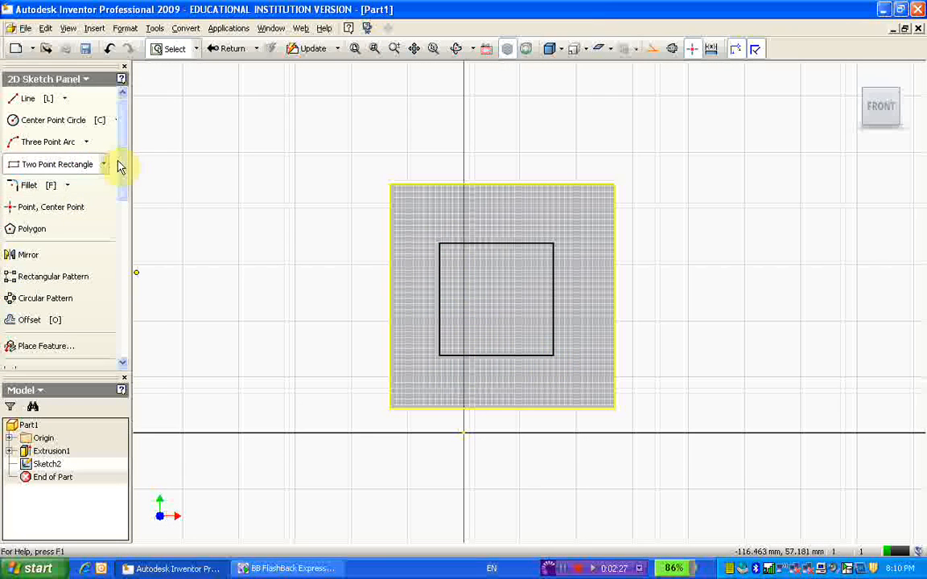
Step: Dimension the left side of the inner rectangle to a height of 40 mm
drag(119, 161, 121, 206)
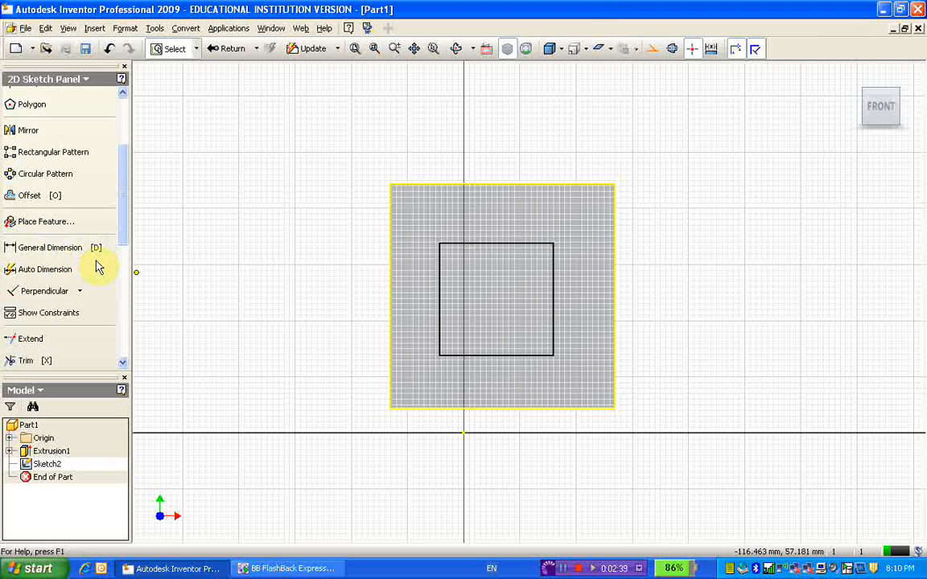
key(d)
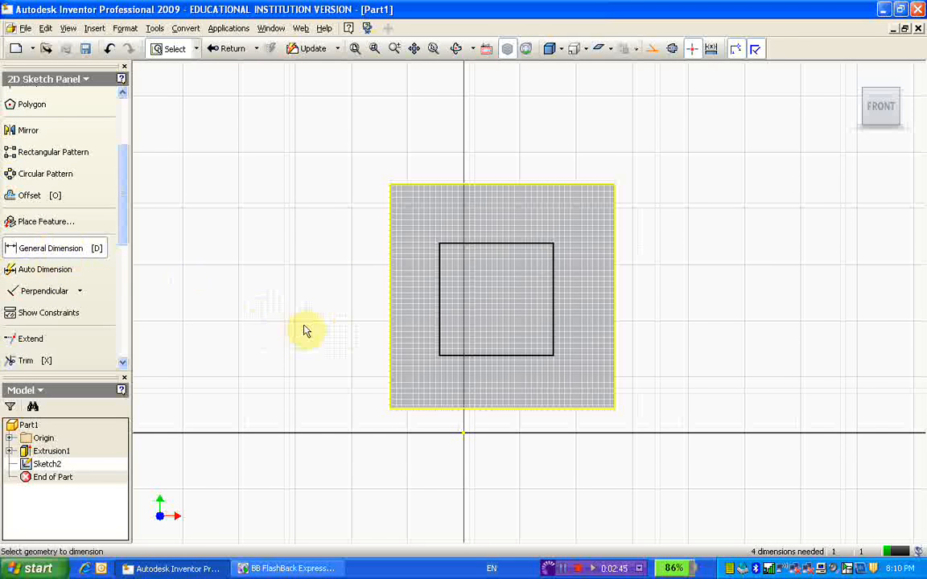
click(441, 298)
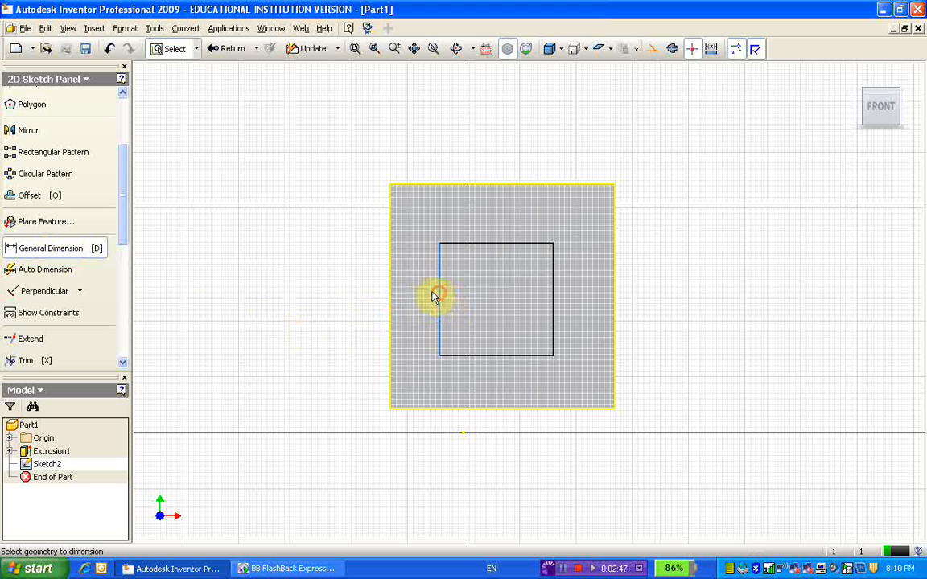
click(330, 297)
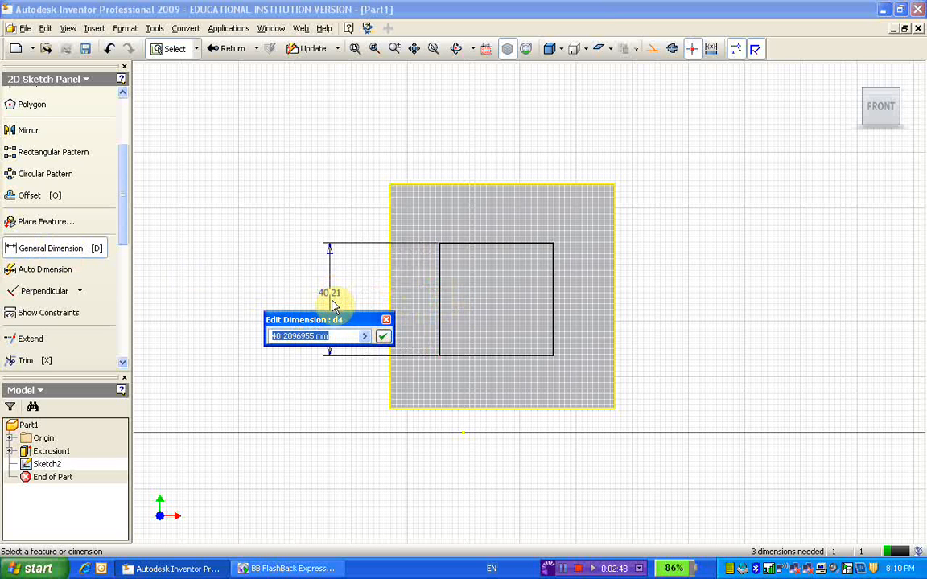
text(40)
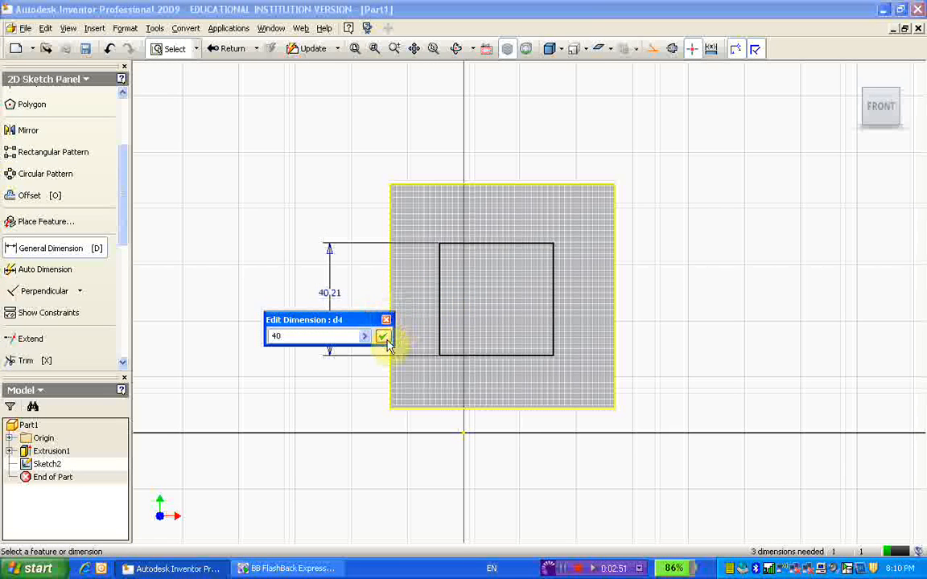
click(382, 337)
Step: Dimension the top side of the inner rectangle to a width of 40 mm
click(486, 242)
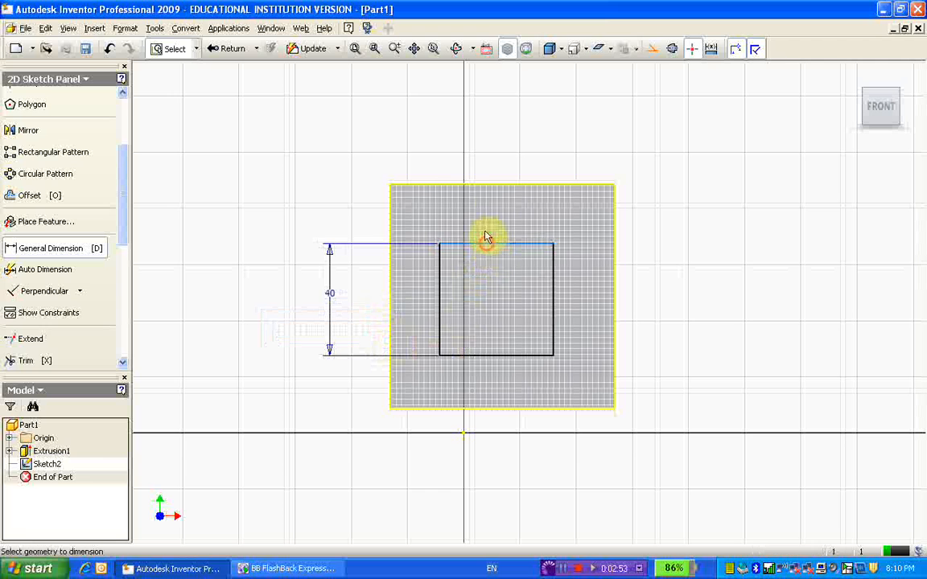
click(495, 153)
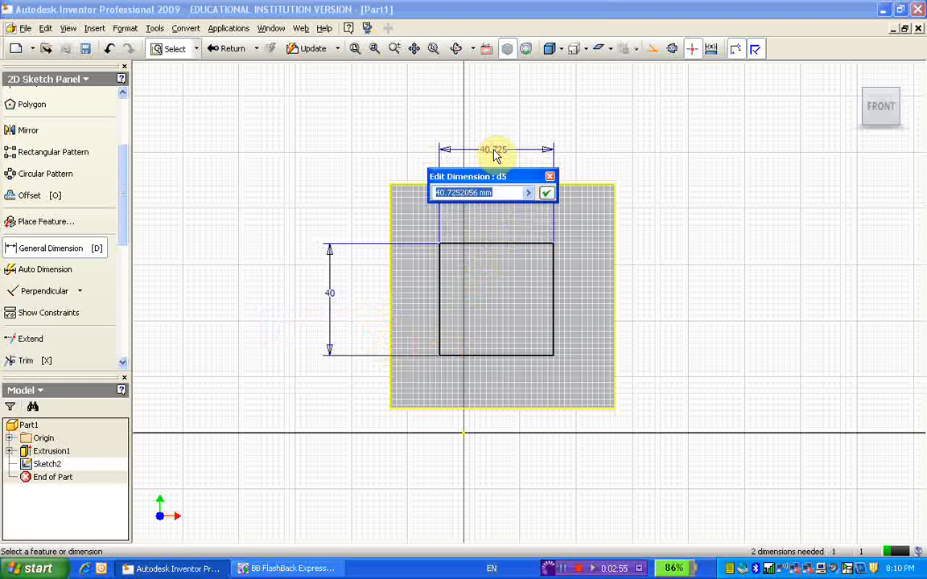
text(4)
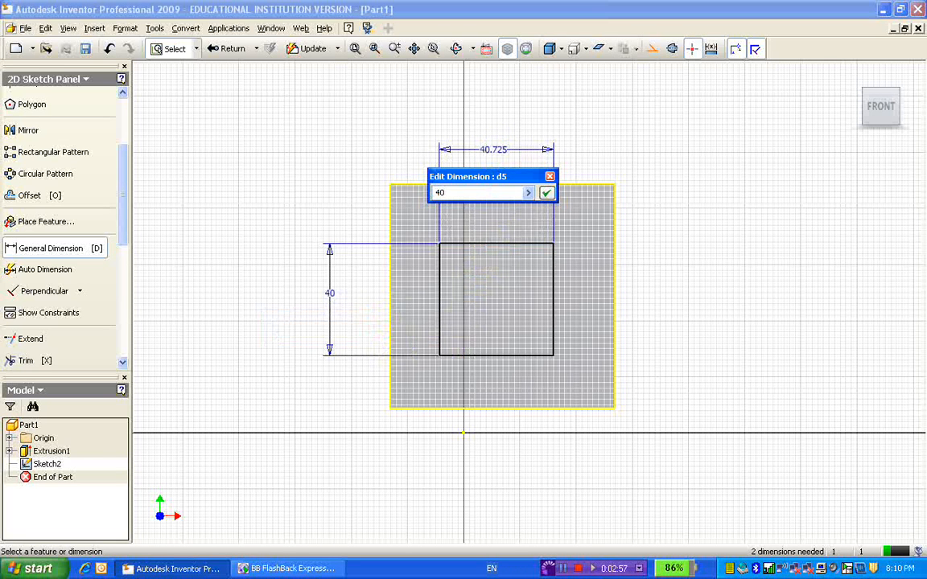
text(0)
key(Return)
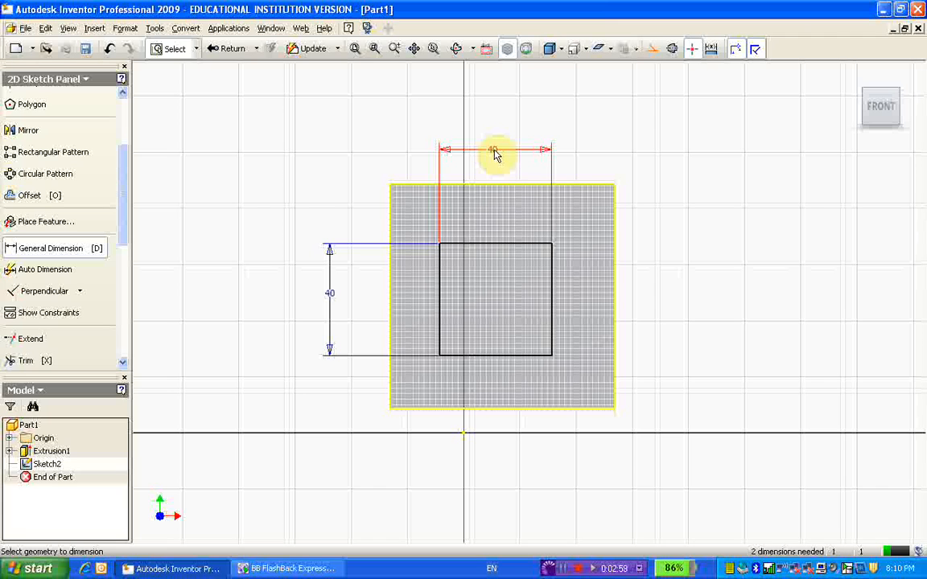
Step: Dimension the distance between the inner rectangle's right side and the face's right edge to 20 mm
click(553, 298)
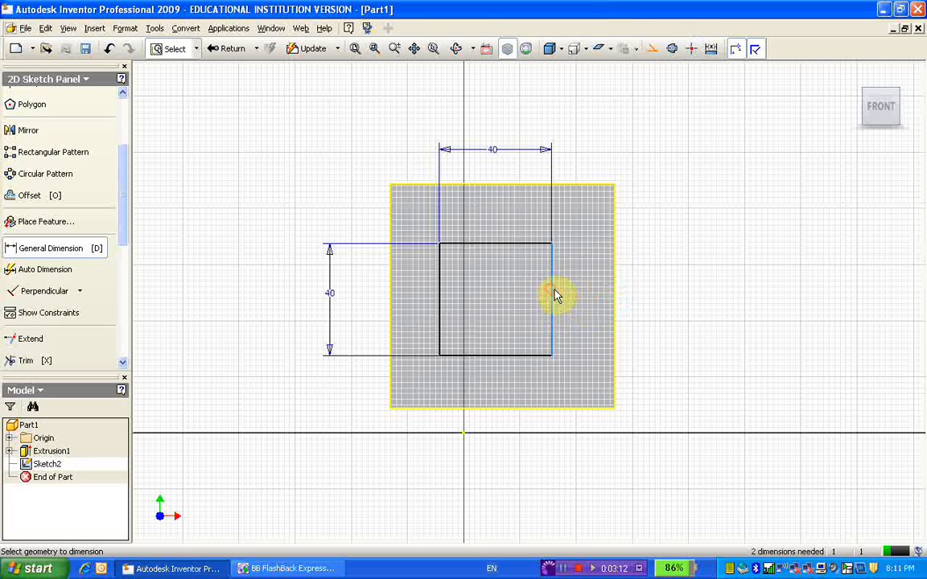
click(616, 295)
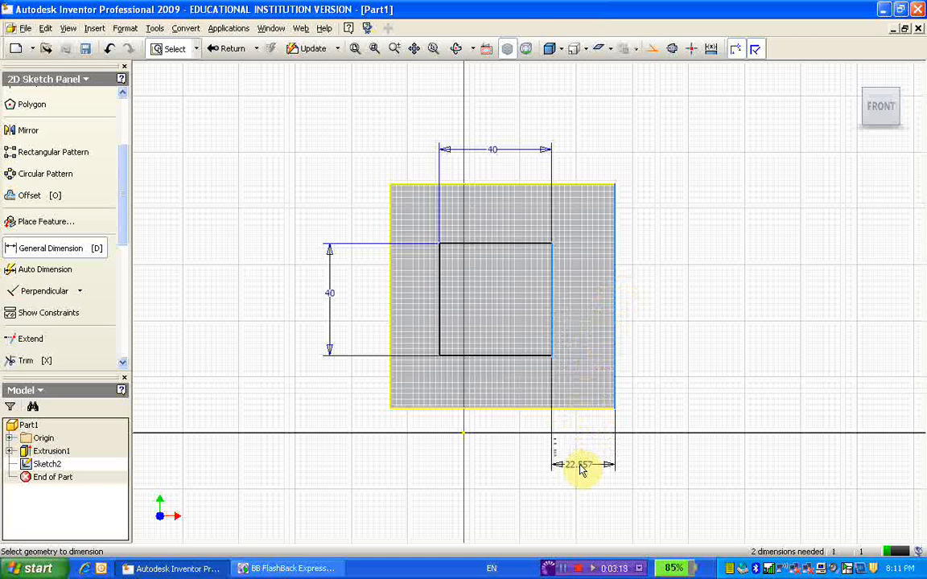
click(582, 471)
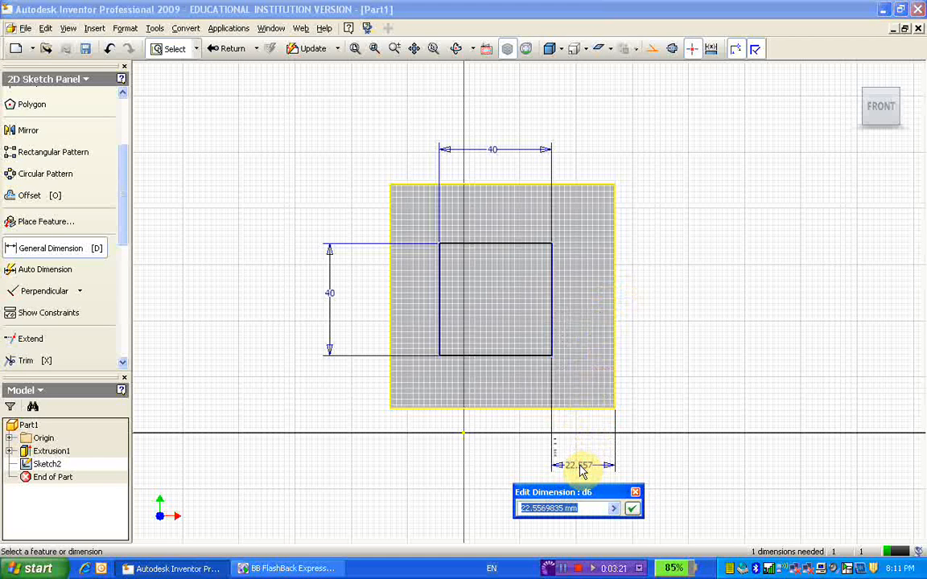
text(2)
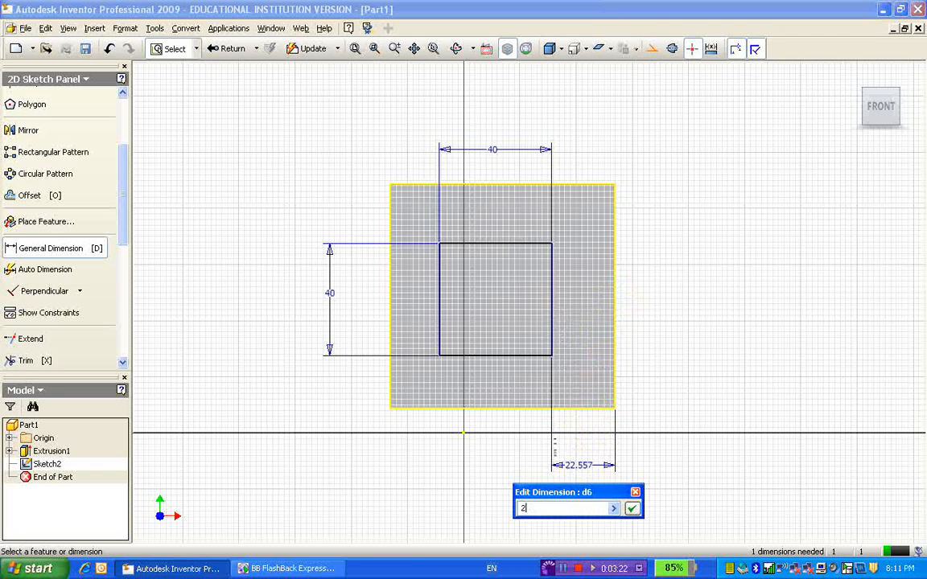
text(0)
click(632, 509)
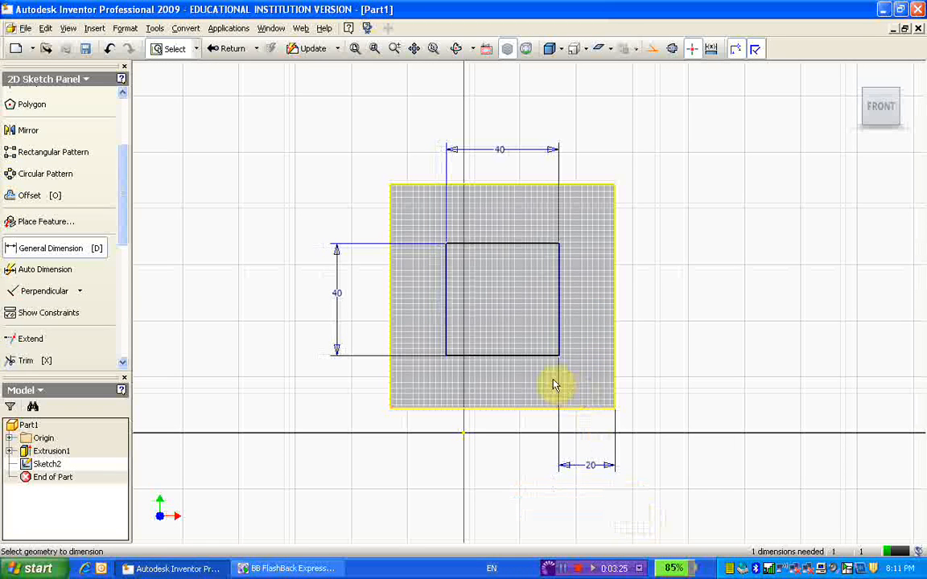
Step: Dimension the distance between the inner rectangle's top side and the face's top edge to 20 mm
click(529, 248)
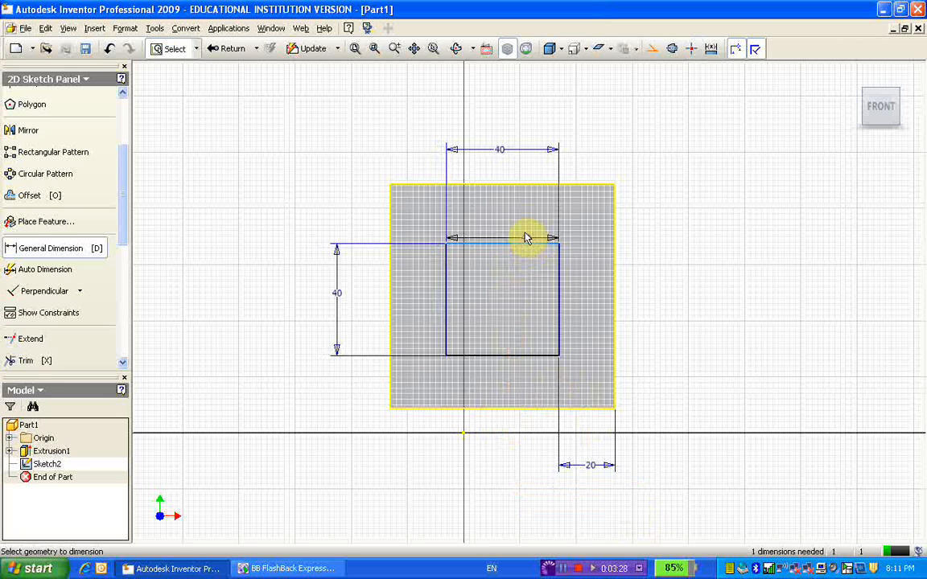
click(527, 189)
click(661, 213)
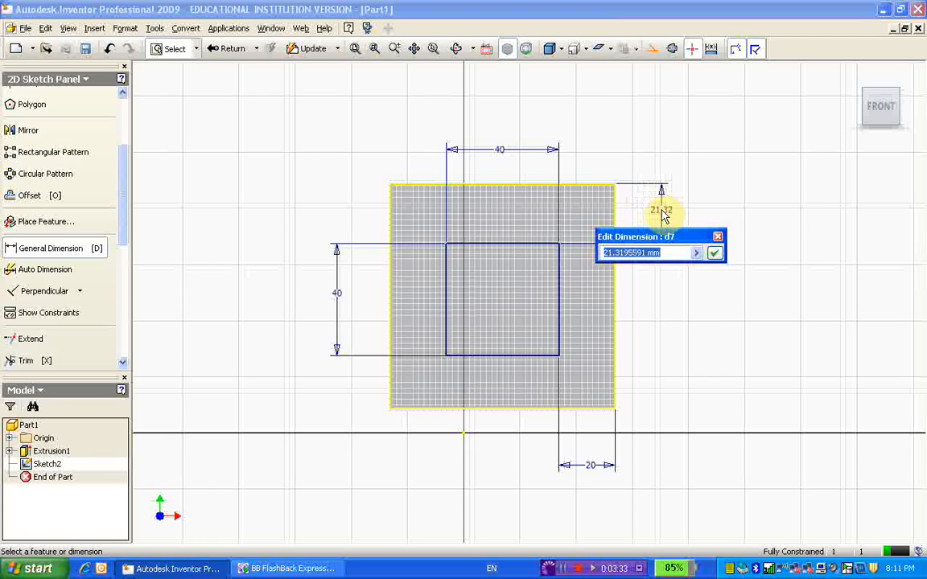
text(20)
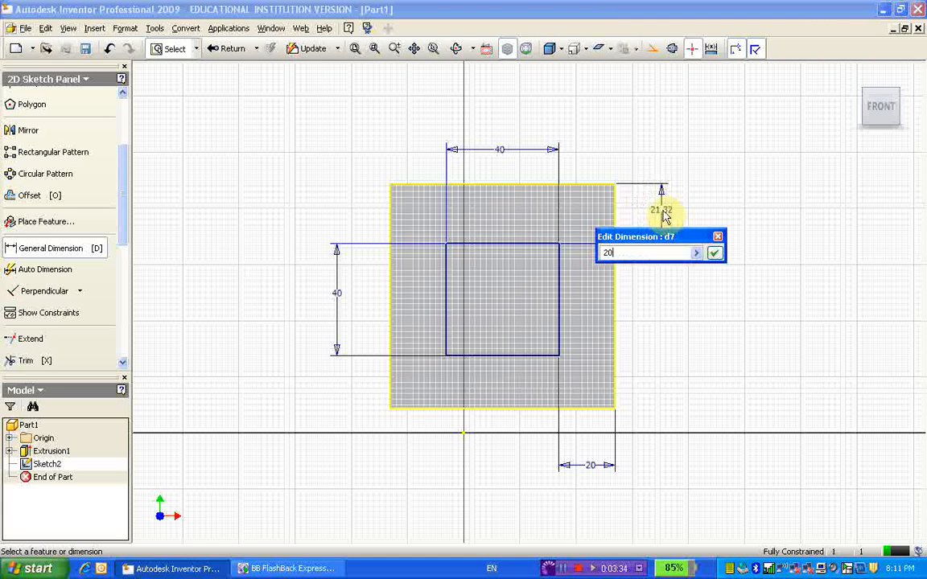
click(715, 253)
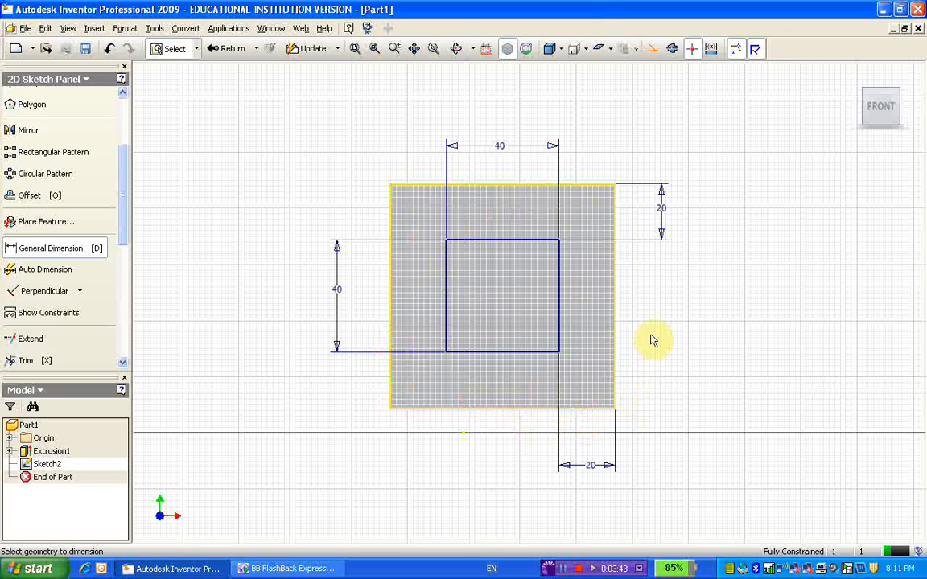
Step: Finish the sketch and extrude the inner 40 mm square 40 mm outward from the cube's upper face as a joined solid
click(858, 79)
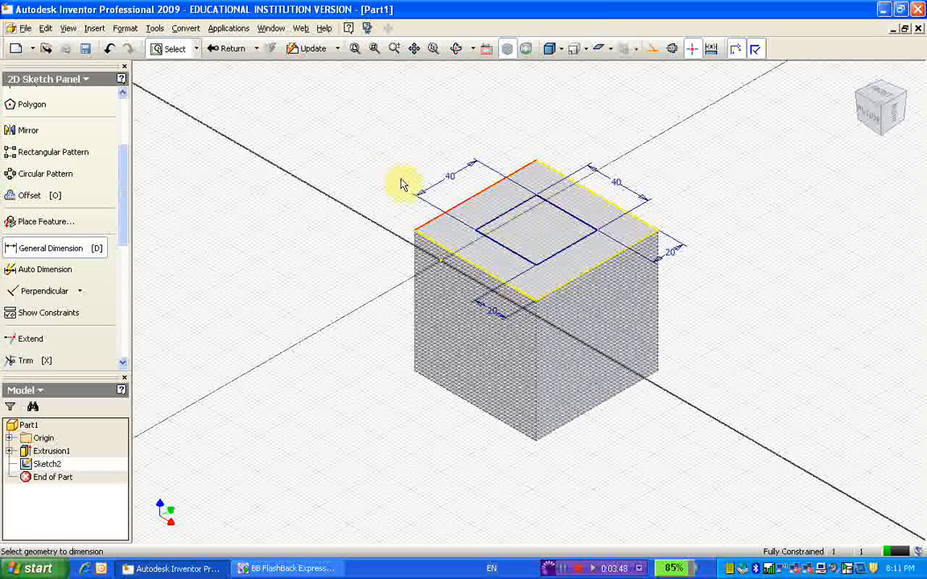
click(226, 50)
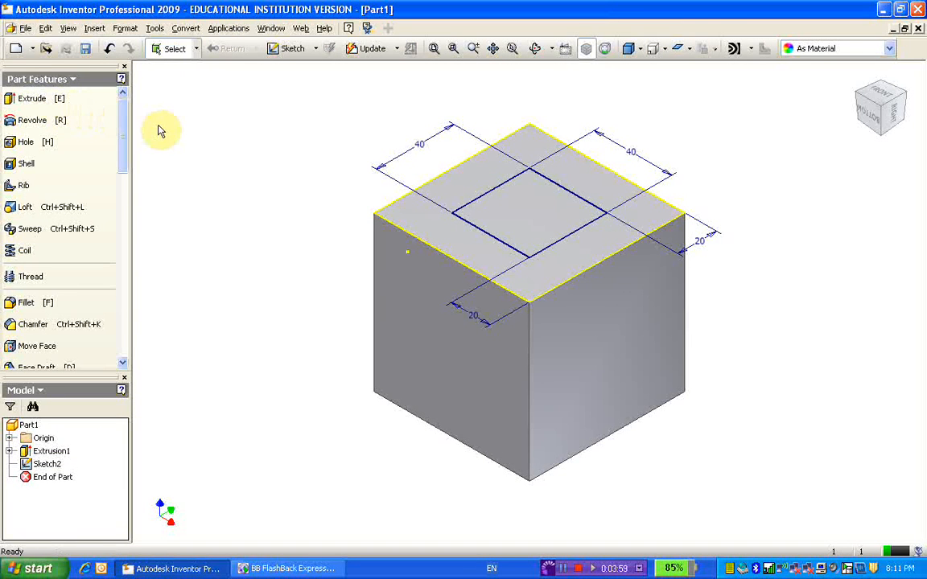
key(e)
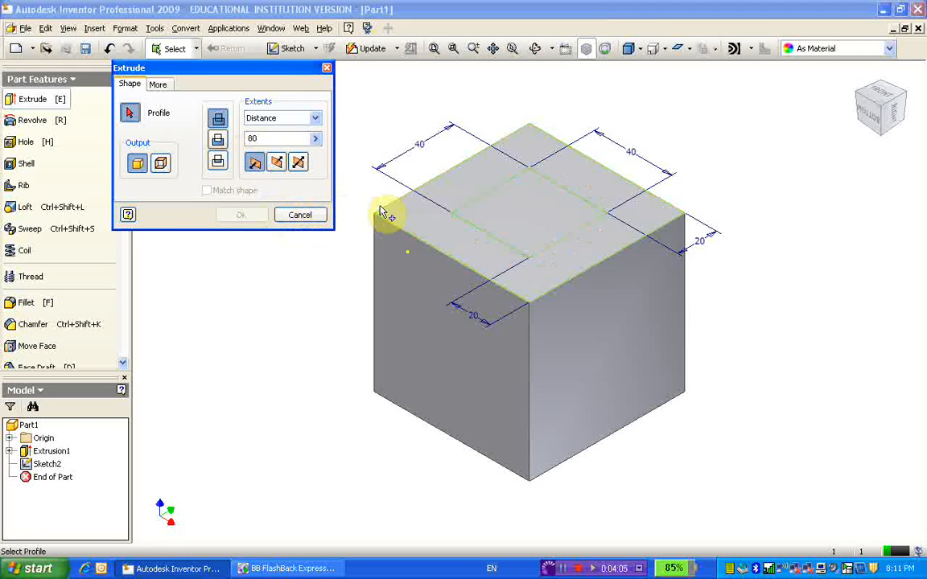
click(529, 217)
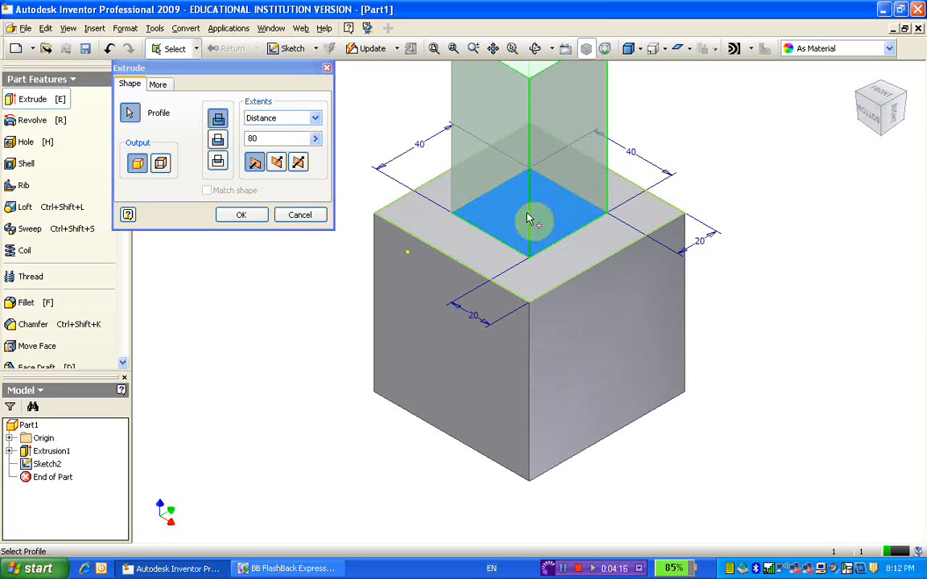
click(262, 137)
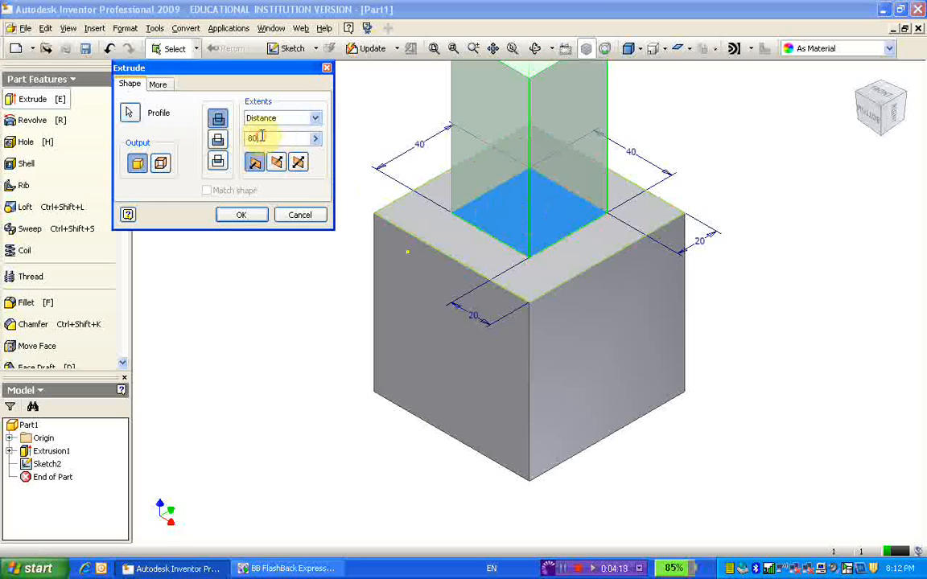
key(BackSpace)
key(BackSpace)
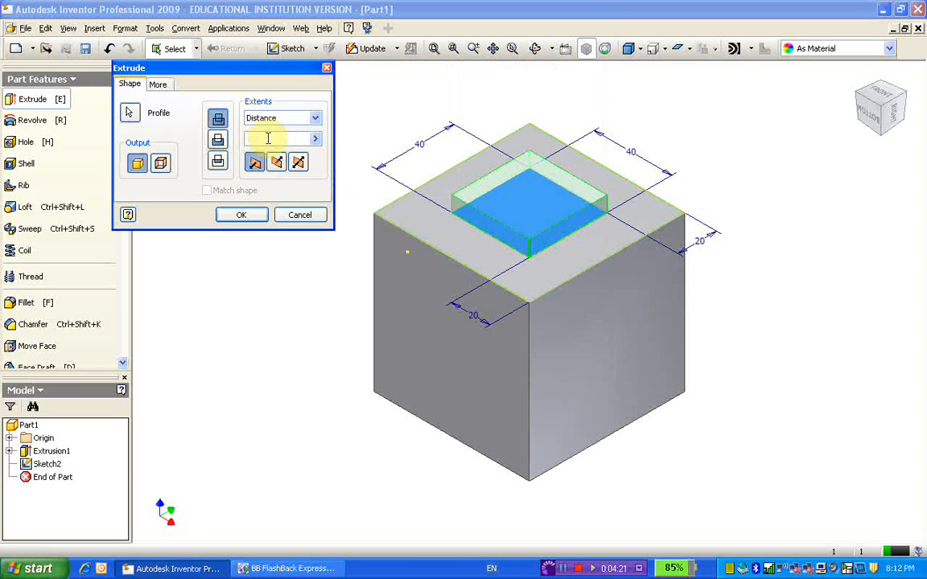
text(40)
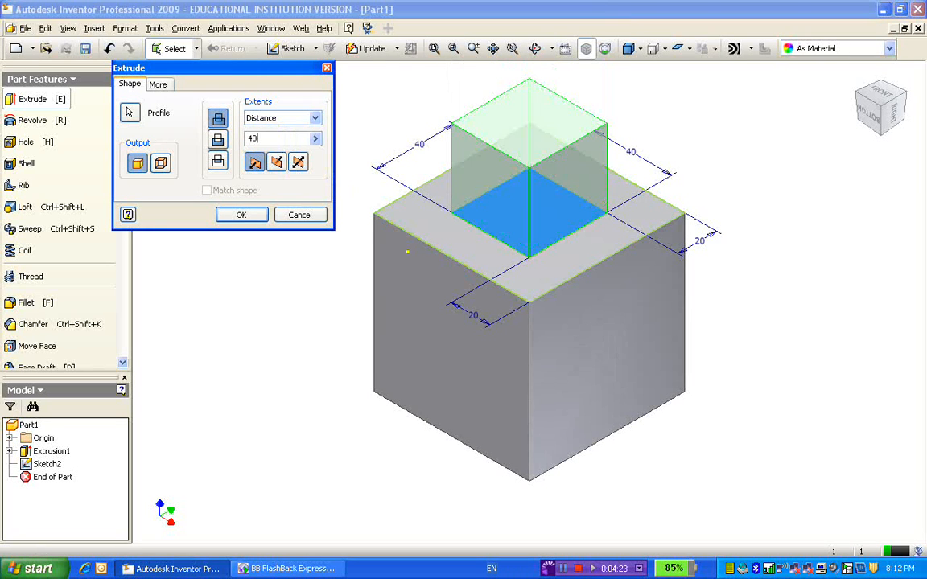
click(241, 216)
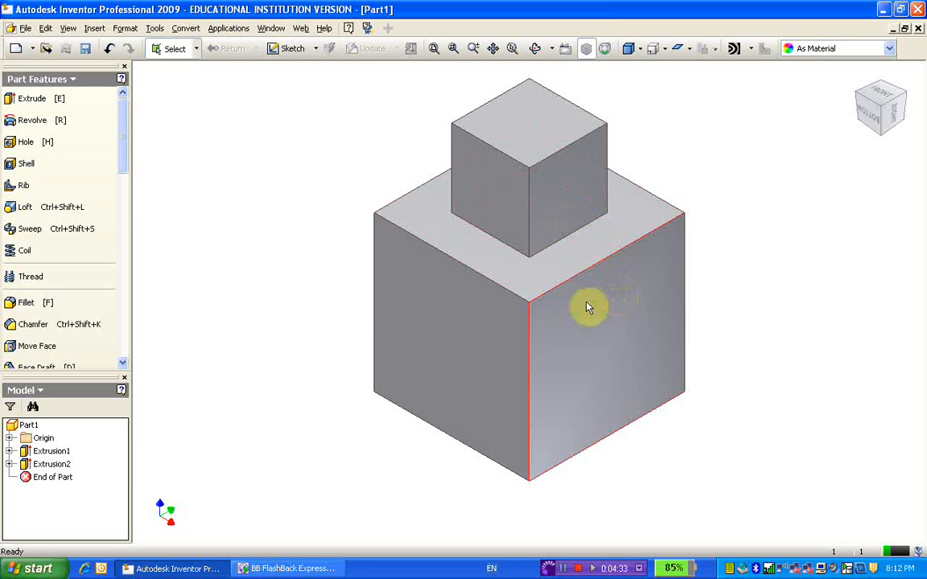
Step: Start a sketch on the large cube's left-front face and draw two overlapping two-point rectangles, the second offset up and left
click(442, 339)
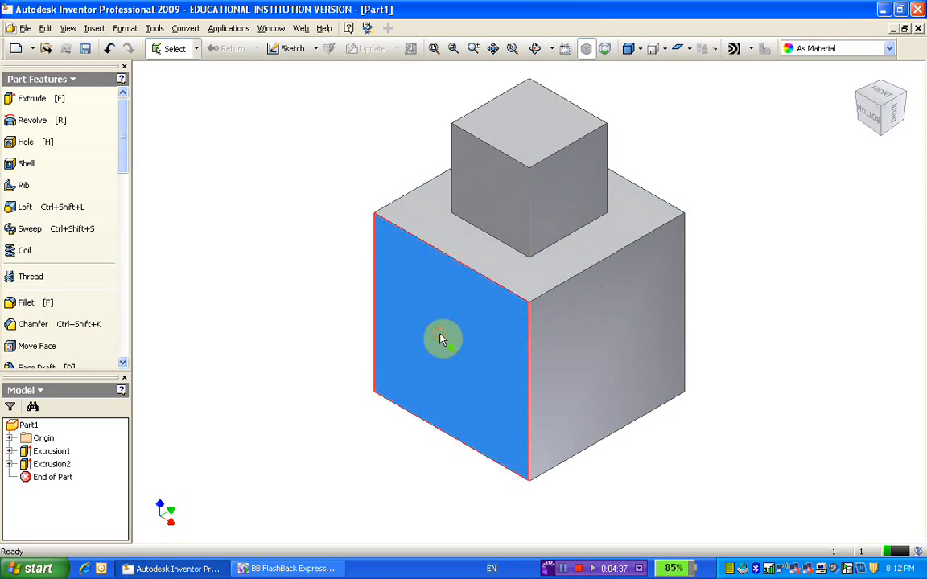
right_click(442, 348)
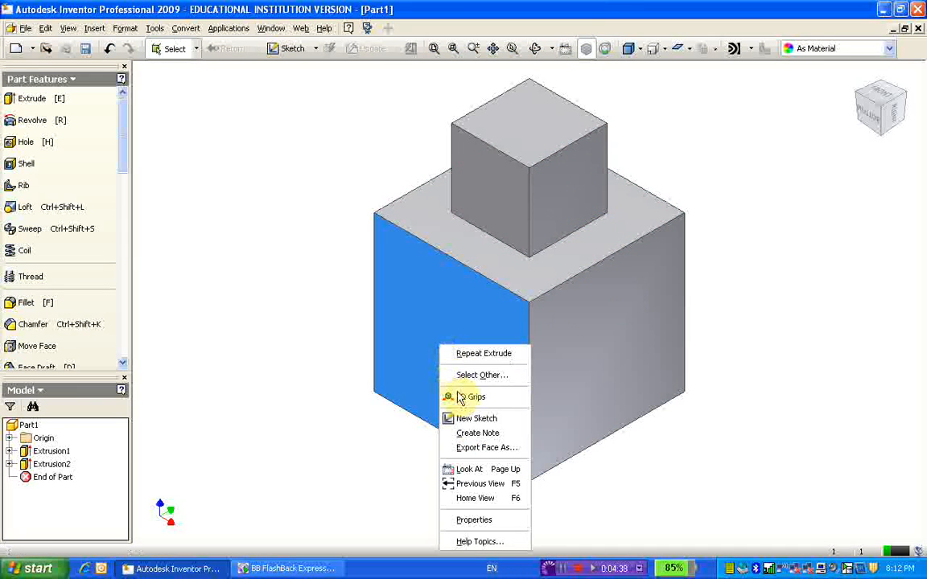
click(469, 417)
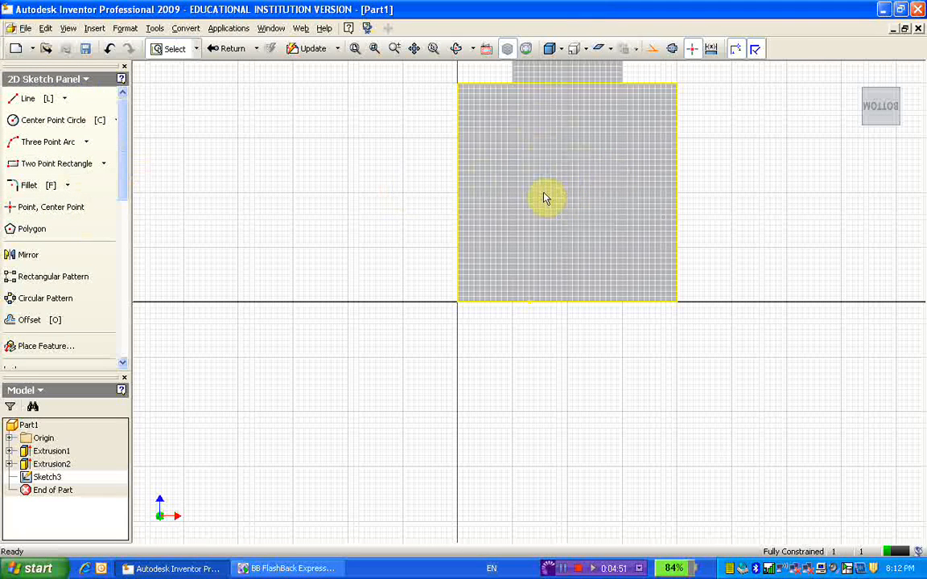
click(42, 165)
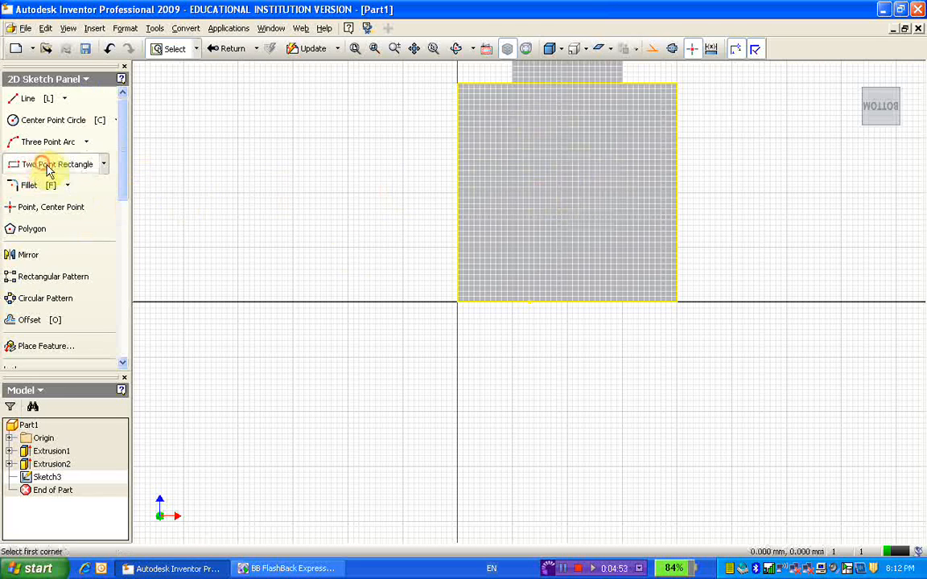
click(529, 161)
click(614, 225)
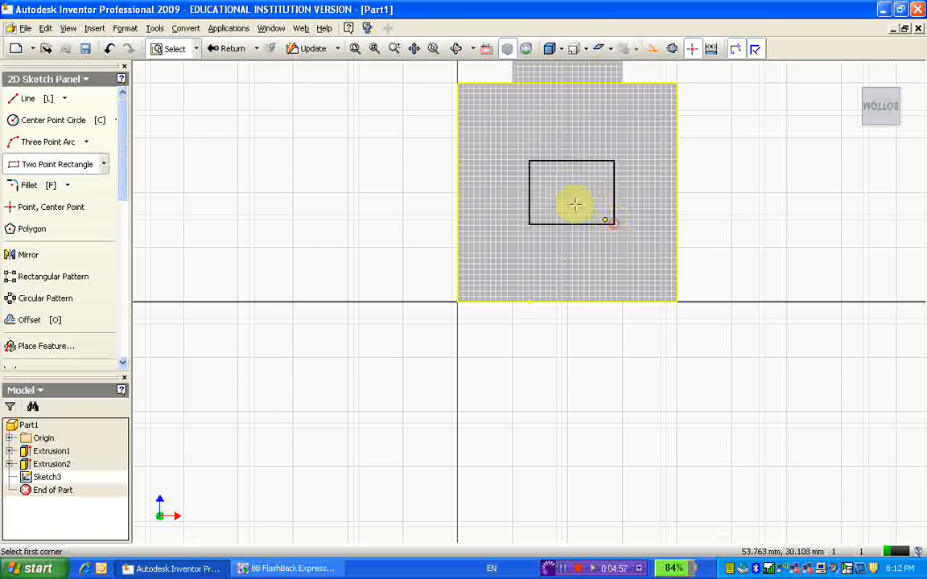
click(506, 129)
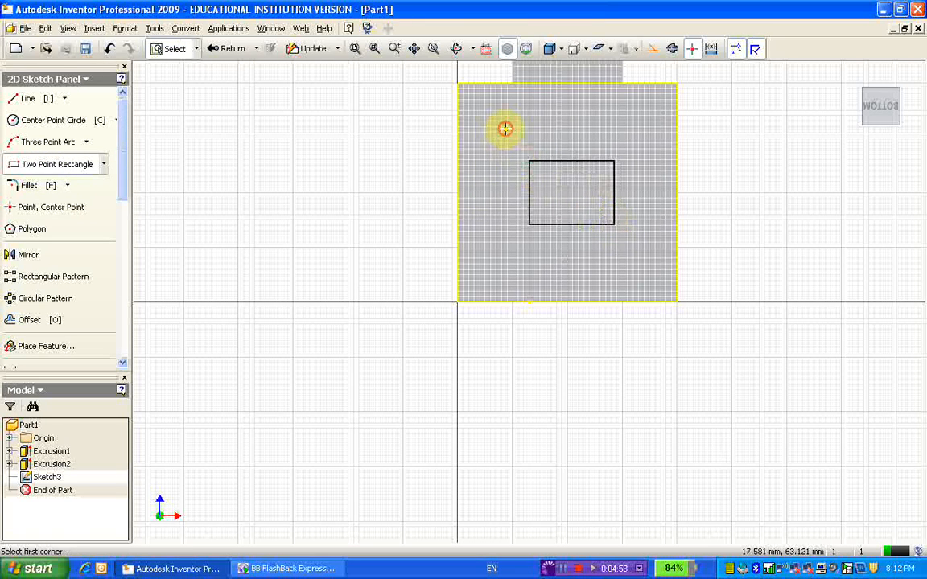
click(581, 182)
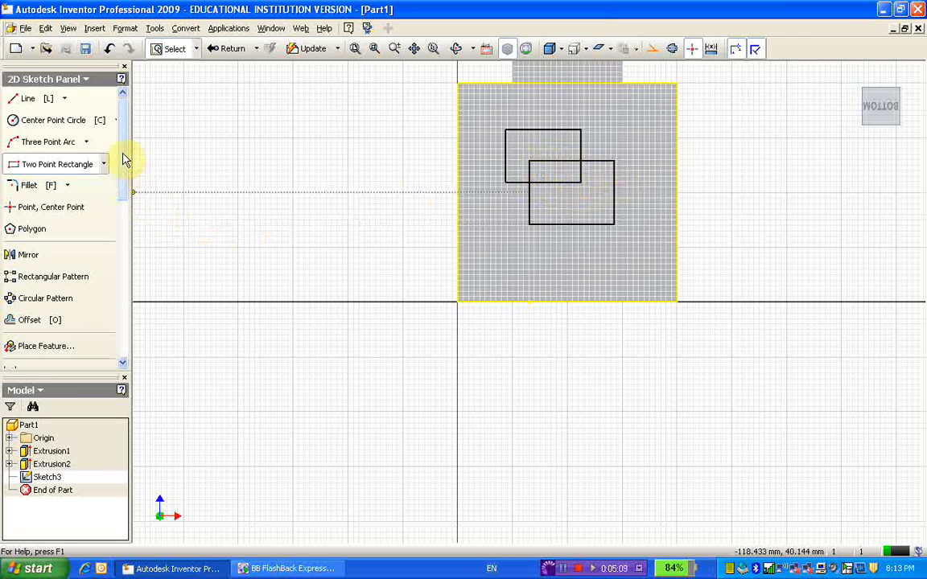
Step: Trim the four segments inside the rectangles' overlap to leave one closed stepped outline
drag(124, 158, 125, 245)
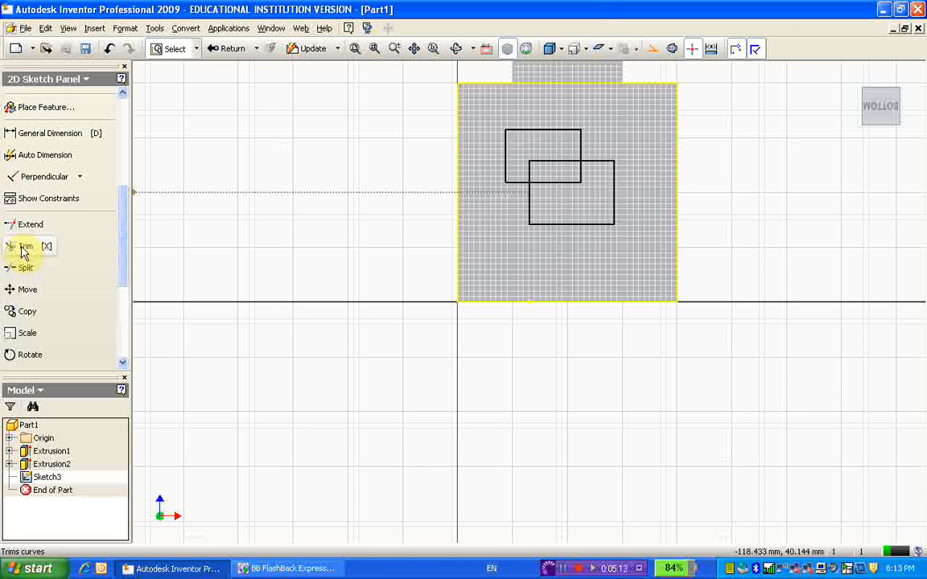
click(26, 250)
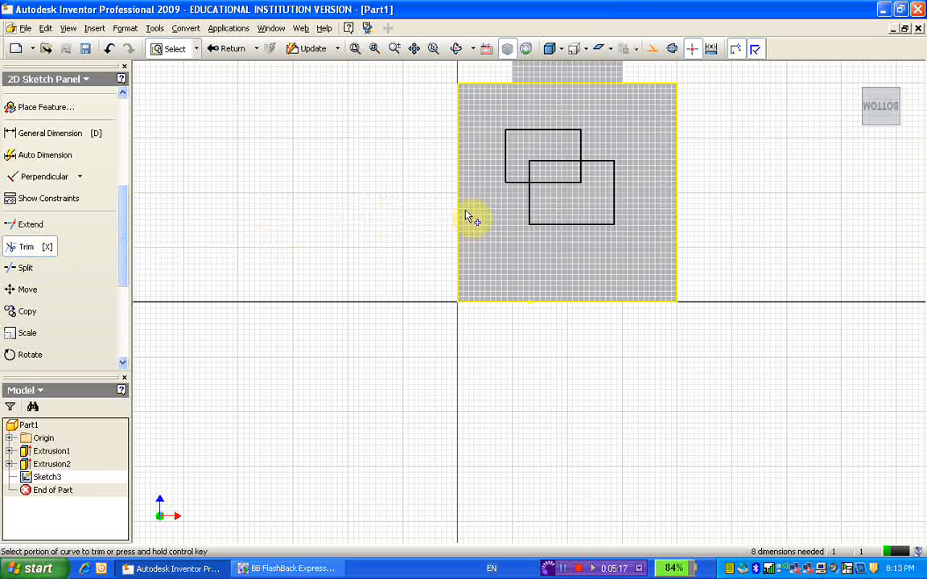
click(564, 184)
click(564, 162)
click(583, 177)
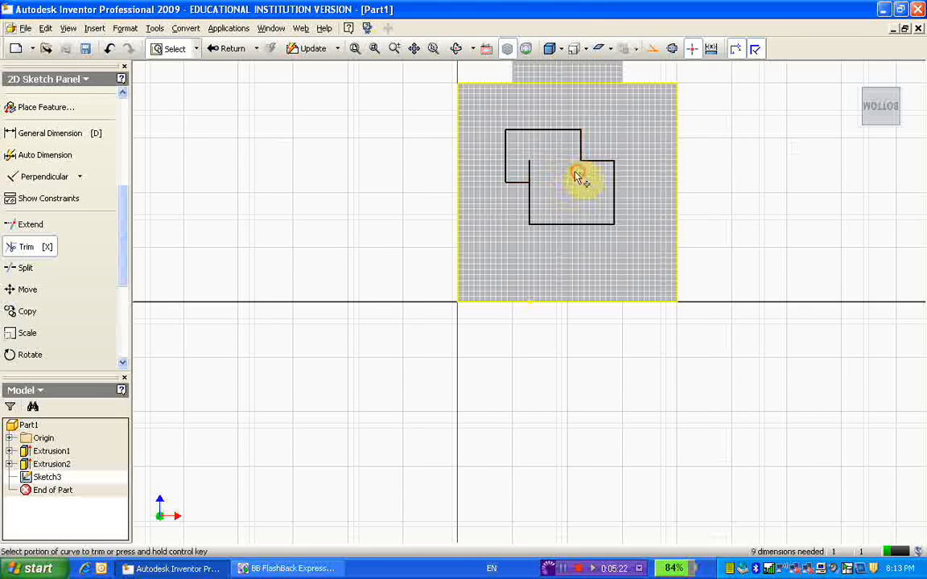
click(532, 168)
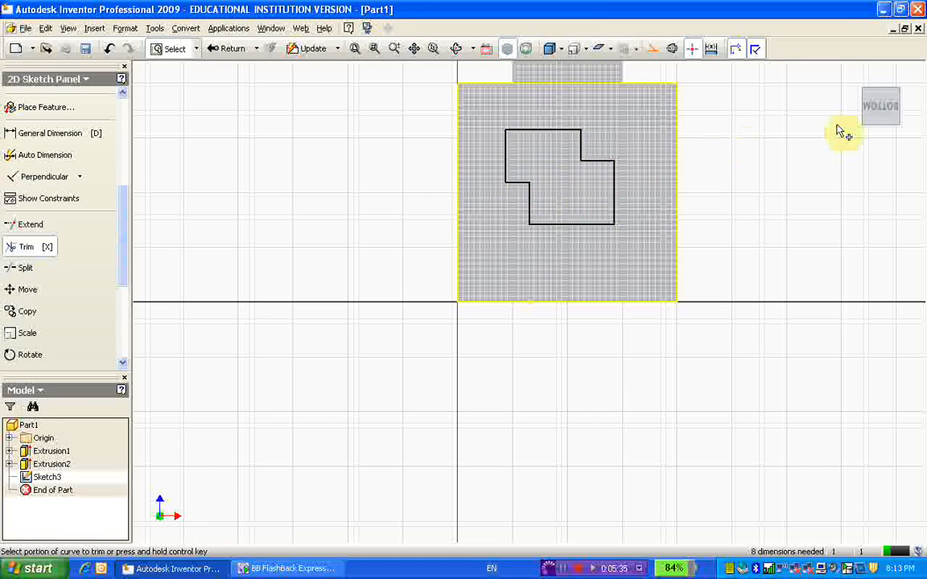
Step: Finish the sketch and extrude the stepped profile as a cut, 80 mm deep into the large cube
click(861, 76)
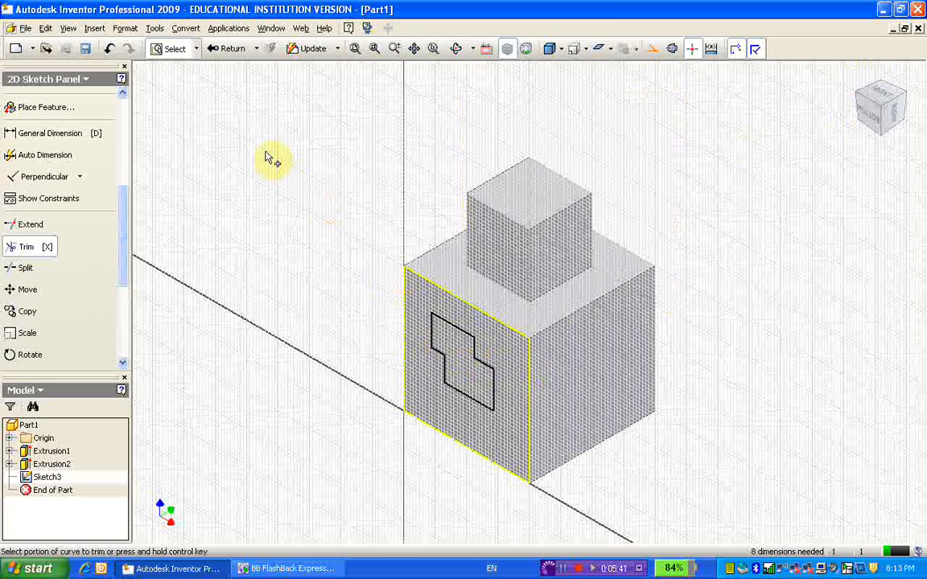
click(231, 49)
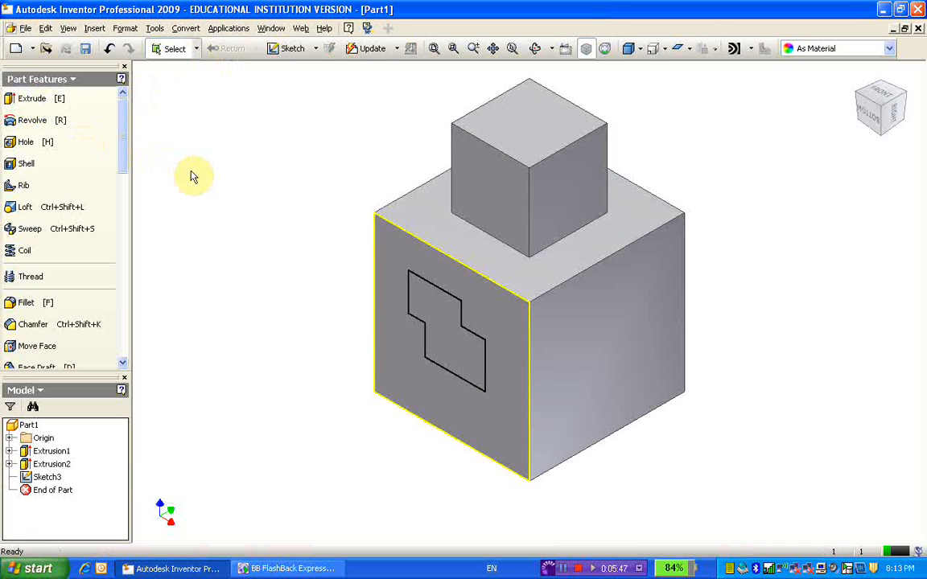
key(e)
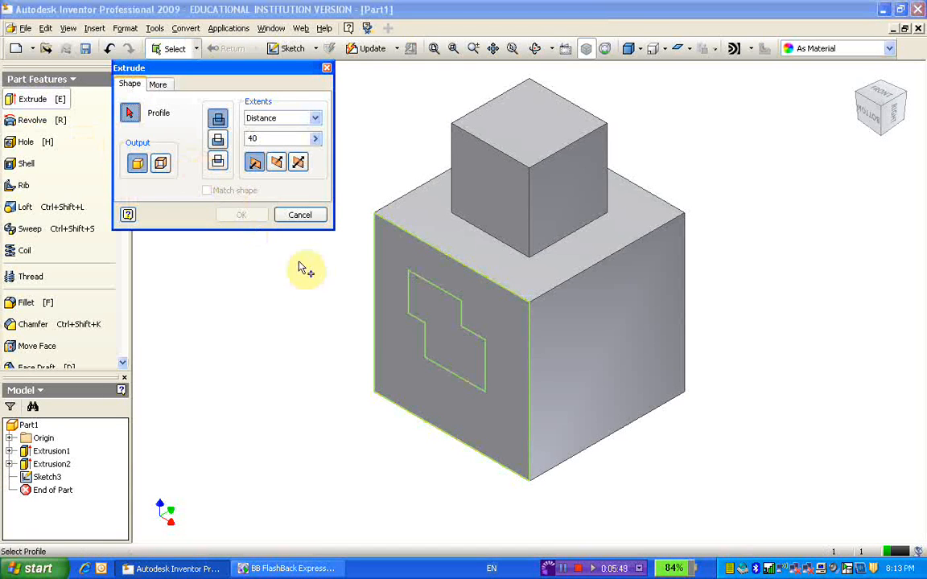
click(448, 341)
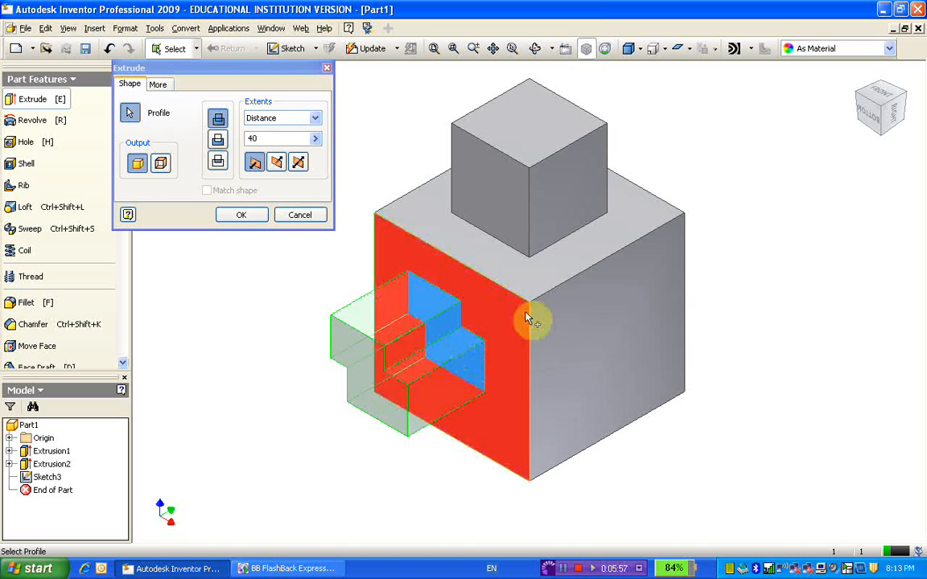
click(218, 142)
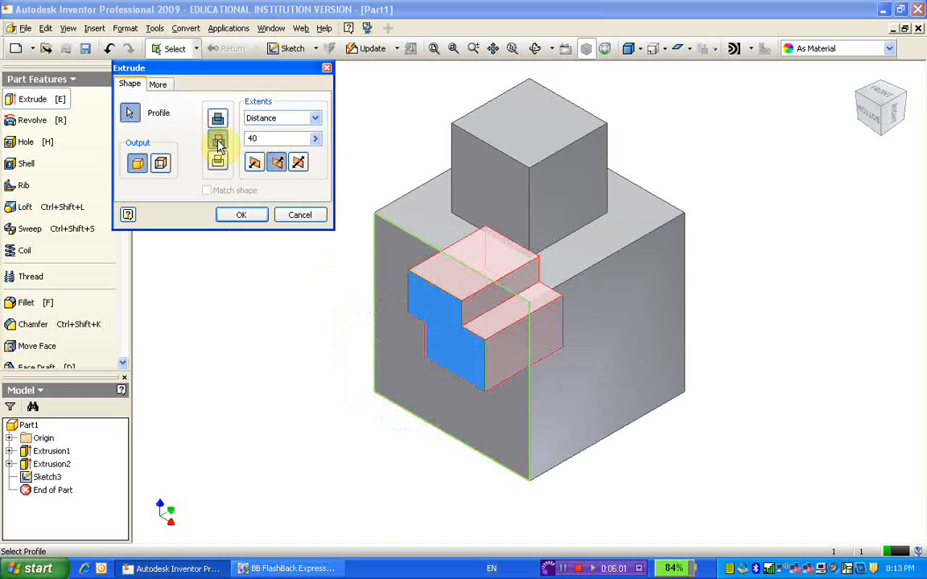
double_click(256, 139)
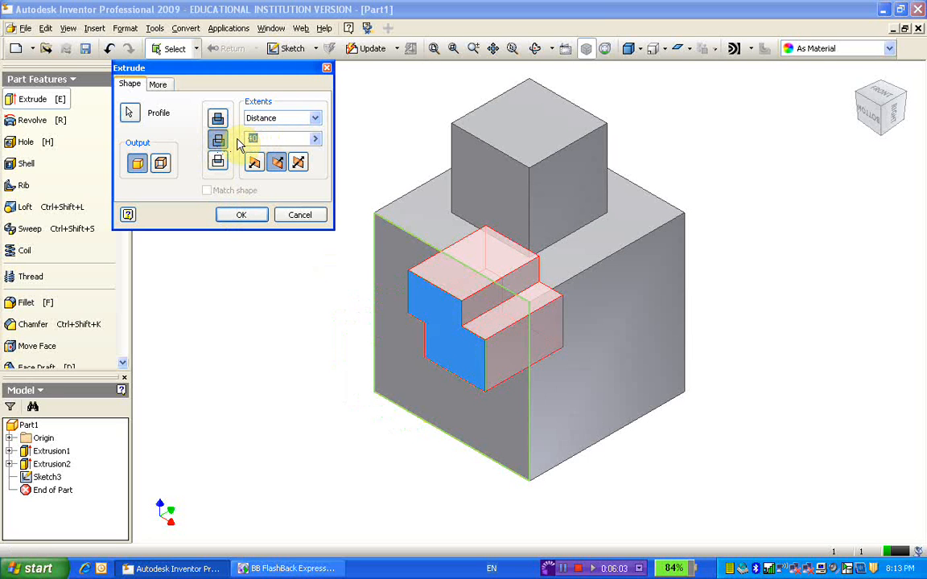
text(80)
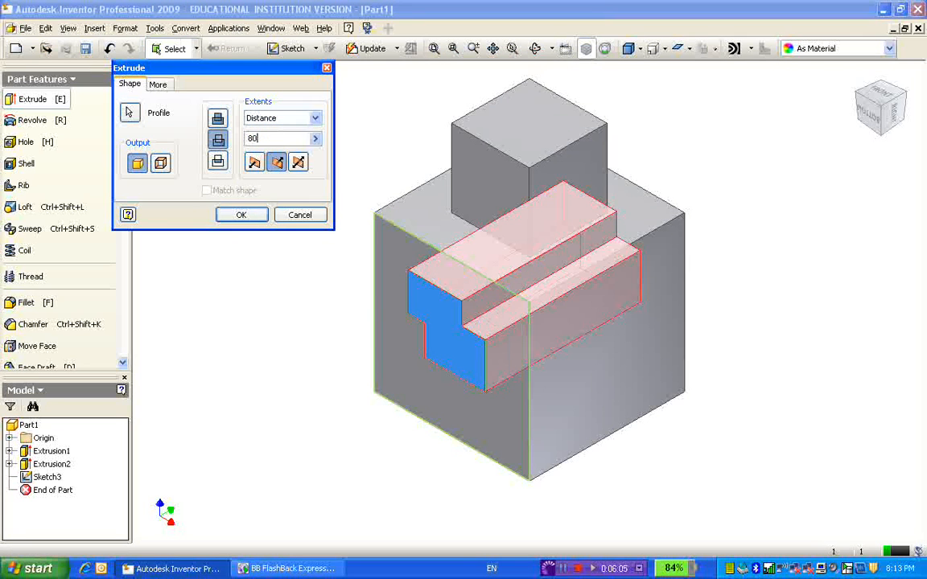
click(240, 216)
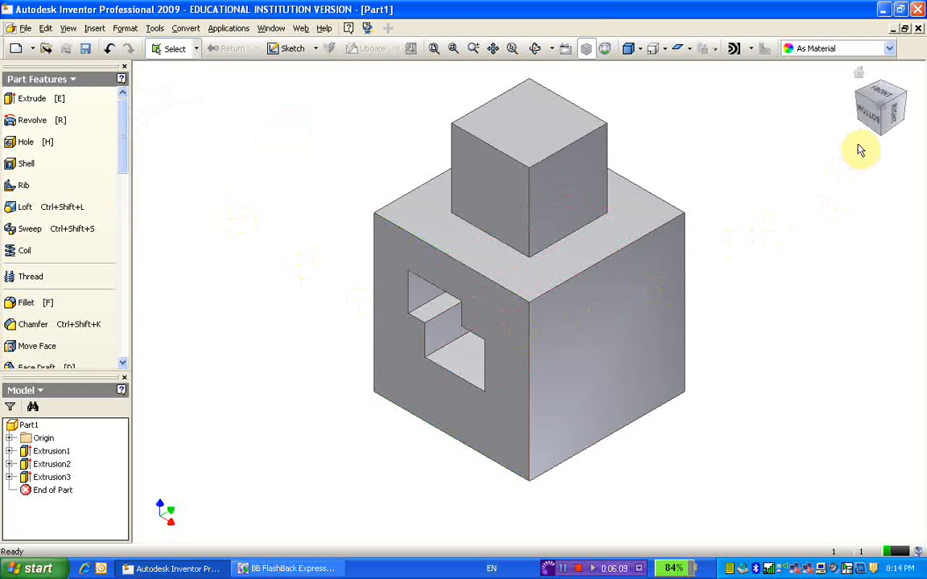
Step: Inspect the stepped cut straight on from the Bottom view, then examine the part from the Right view
click(877, 121)
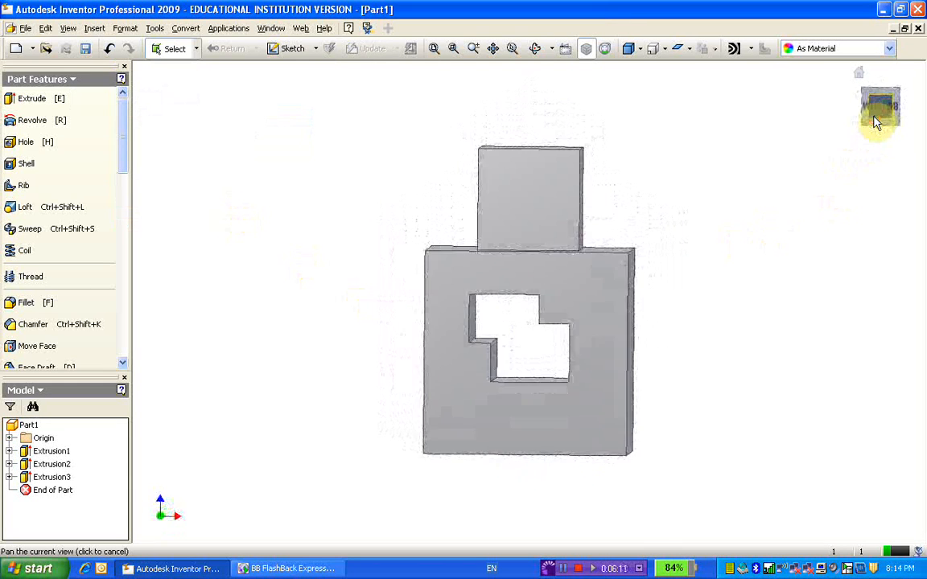
click(859, 75)
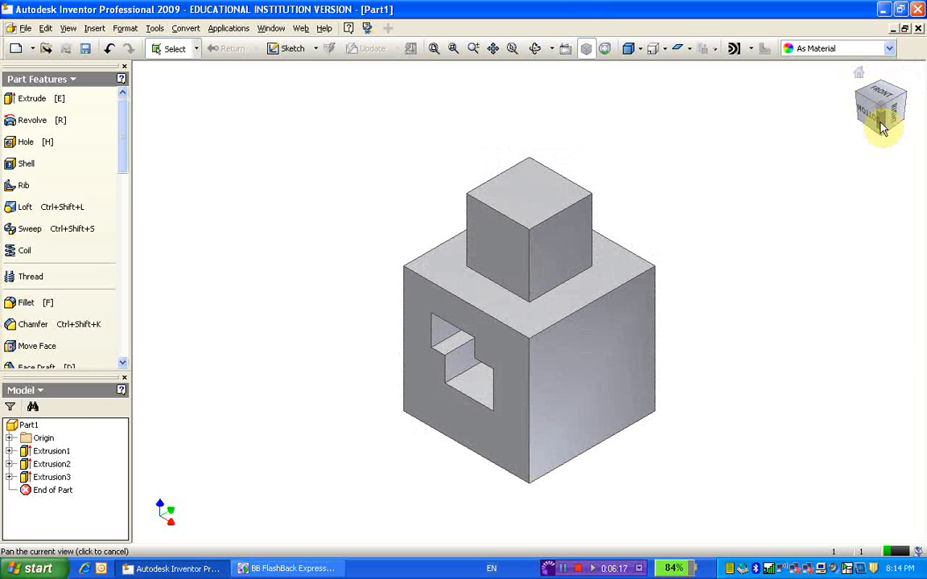
click(883, 121)
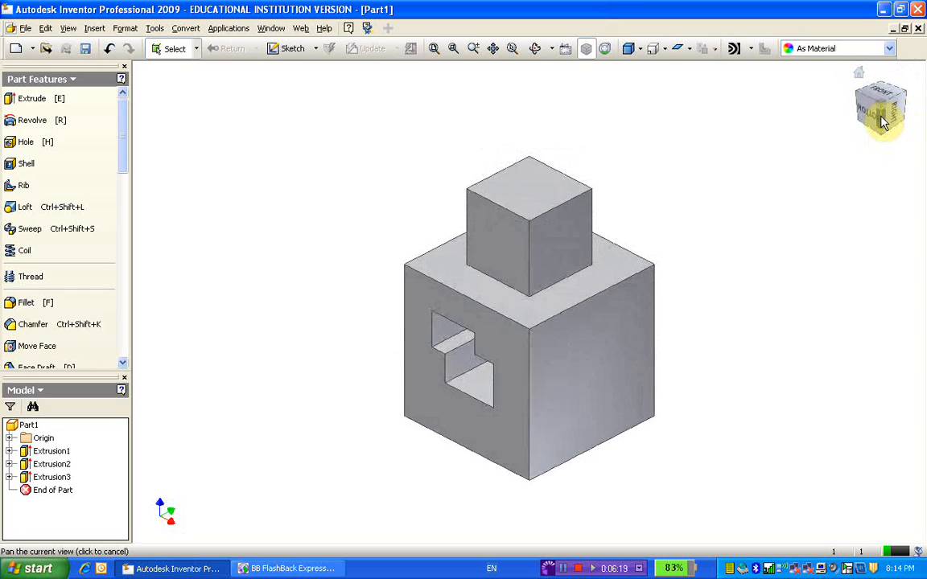
click(897, 115)
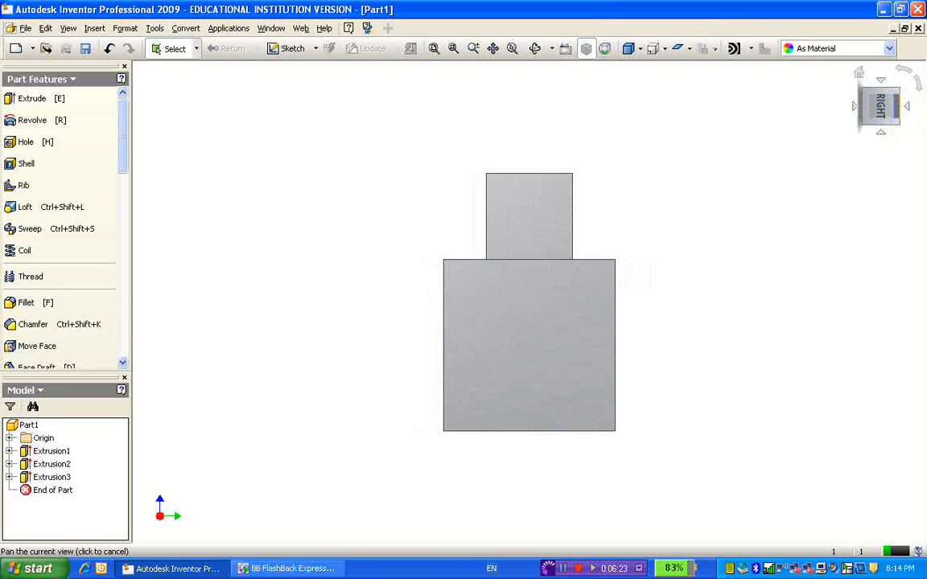
Step: Examine the part and its stepped cut from several corner and edge views, then restore the home isometric view
click(899, 112)
click(884, 131)
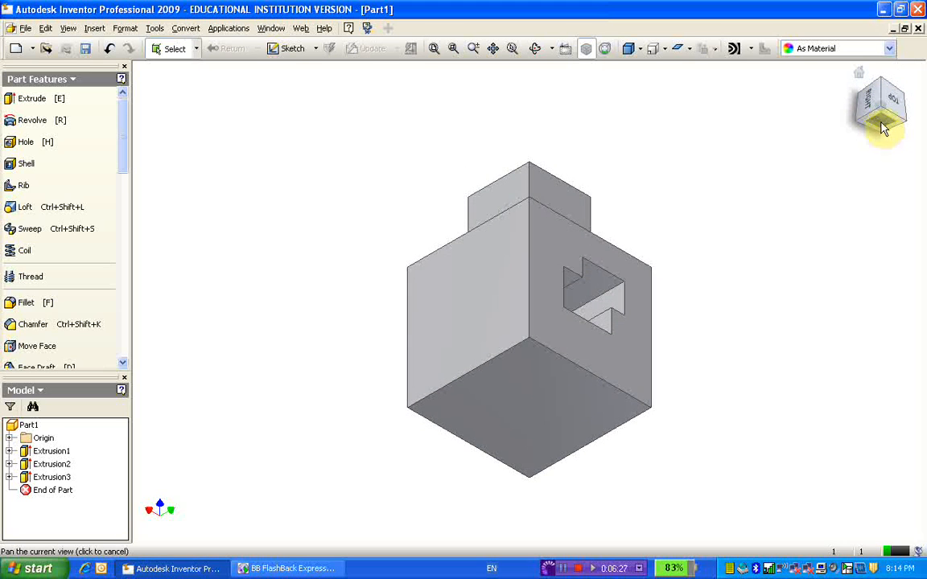
click(899, 119)
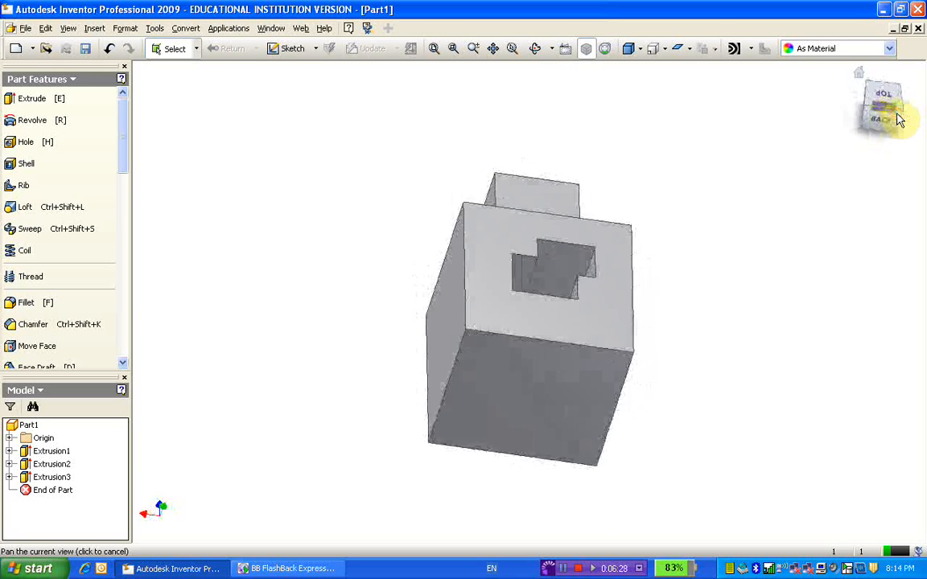
click(896, 118)
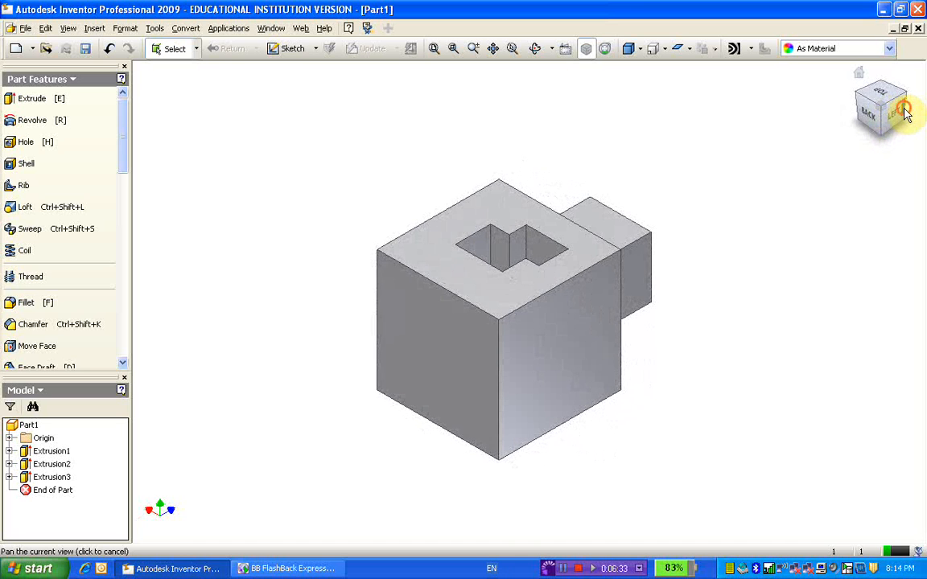
click(897, 118)
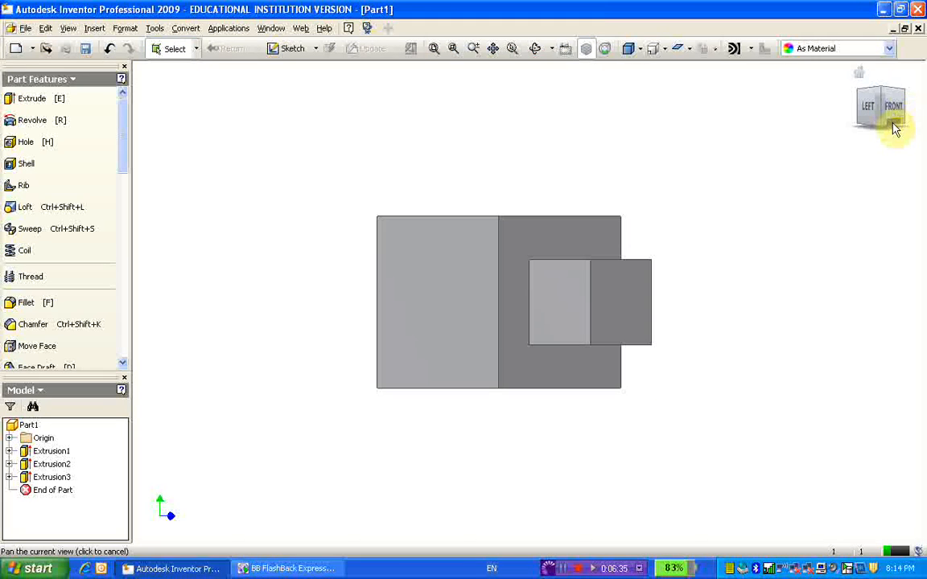
click(895, 124)
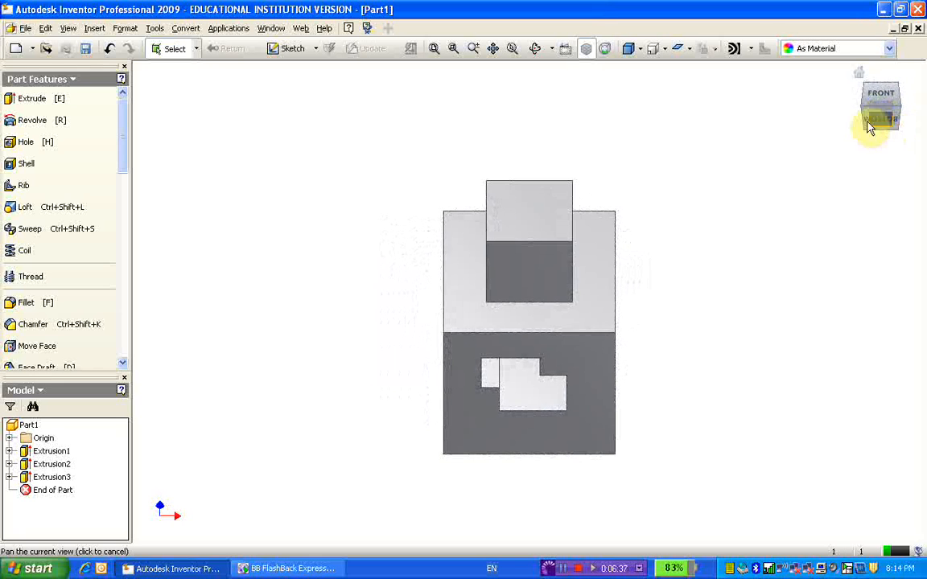
click(859, 77)
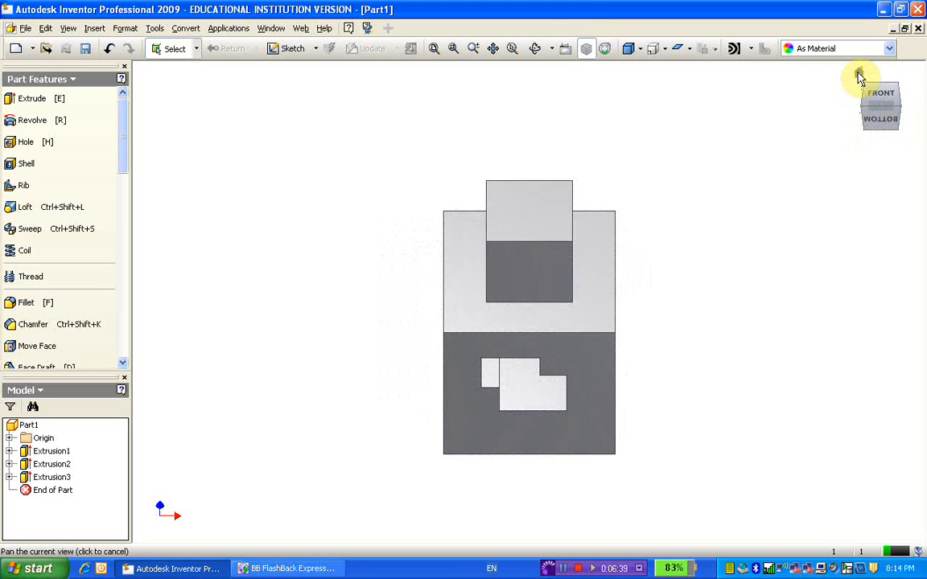
click(859, 77)
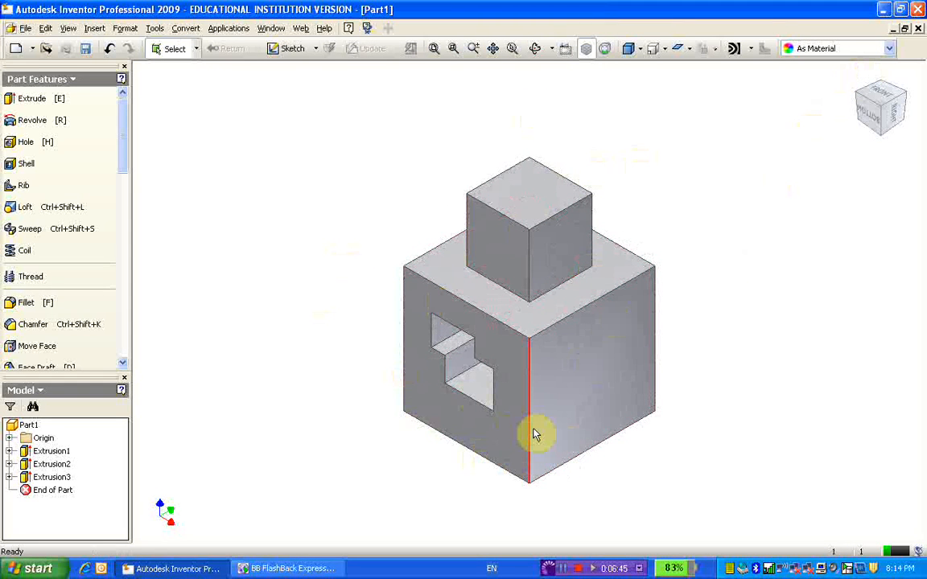
mouse_move(535, 445)
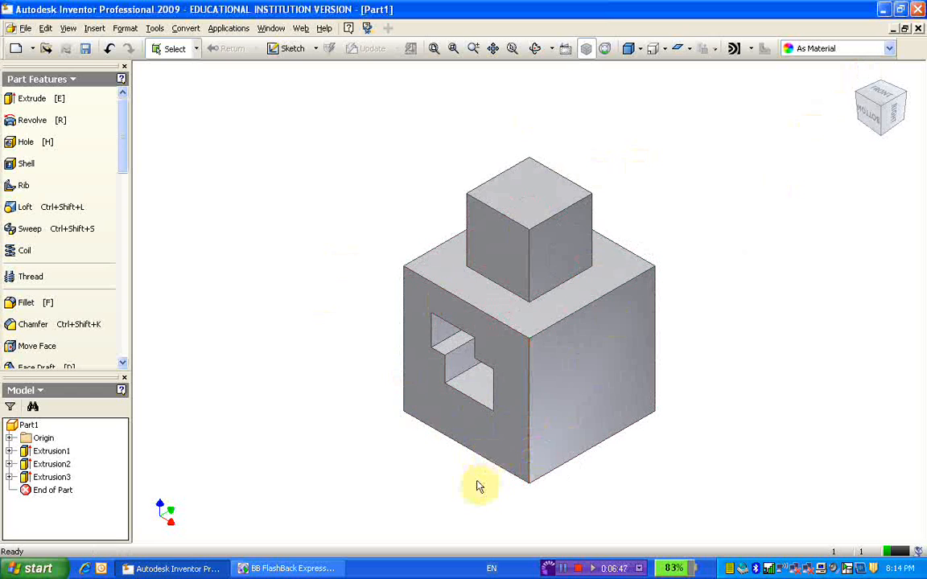